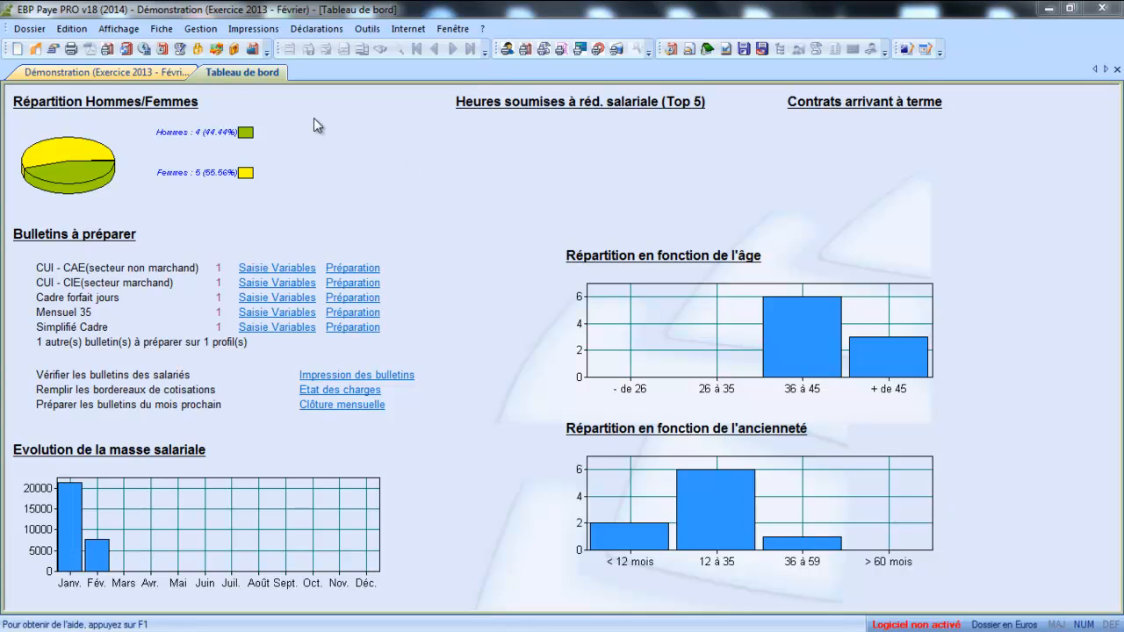
Create and save a new "Variable à saisir" named IJNETTES with the description "IJ NETTE A SAISIR"
{"action": "left_click", "coordinate": [98, 71]}
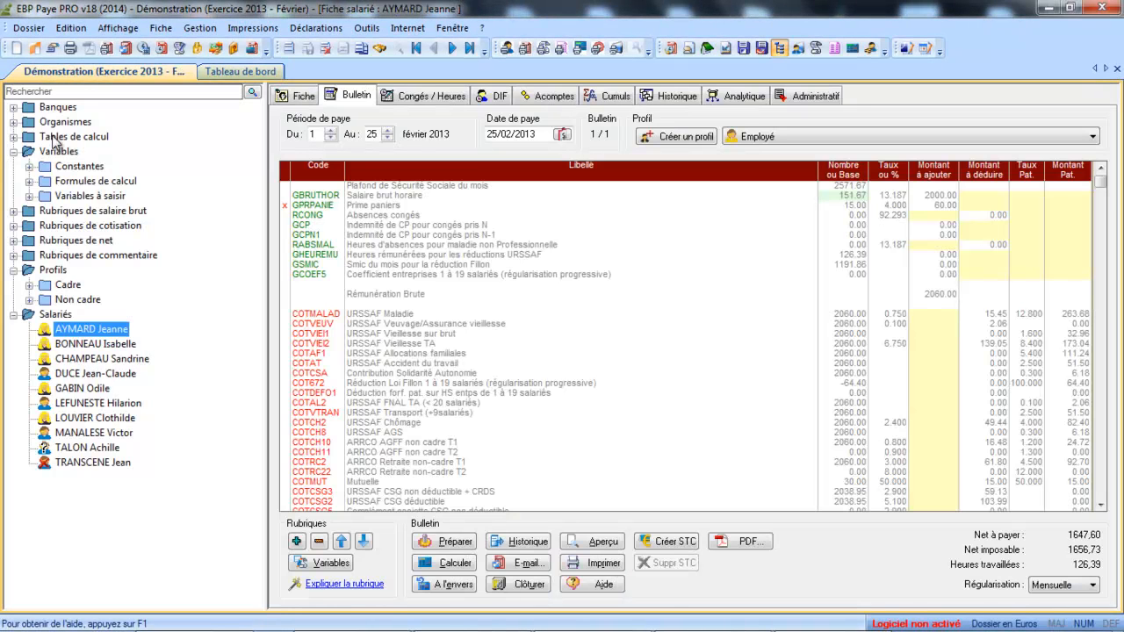
{"action": "left_click", "coordinate": [29, 196]}
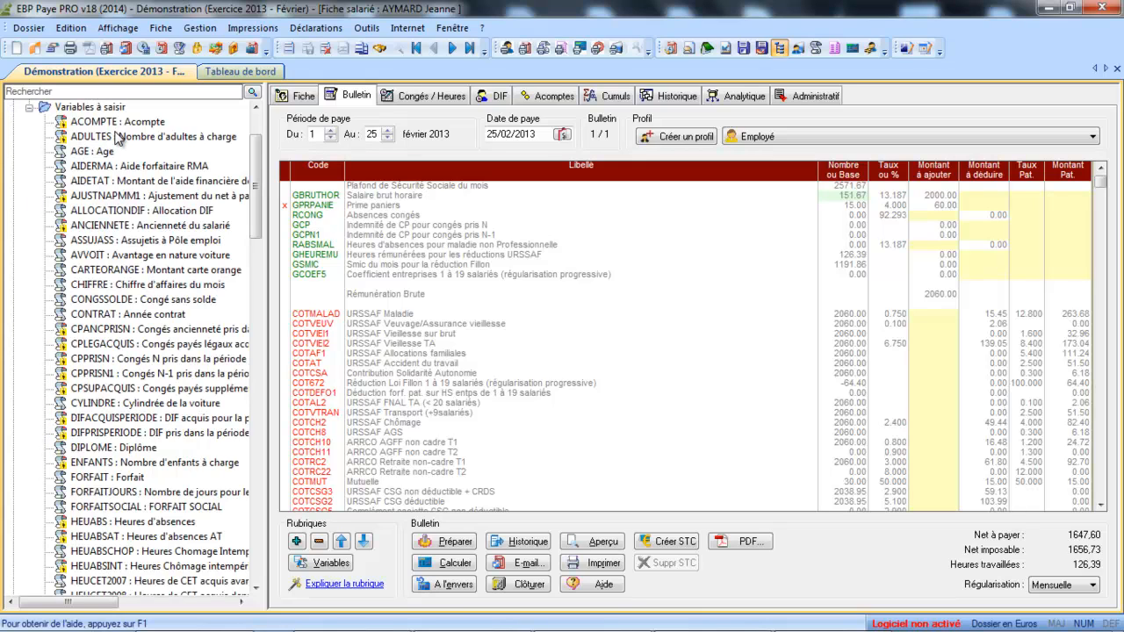
{"action": "left_click", "coordinate": [114, 137]}
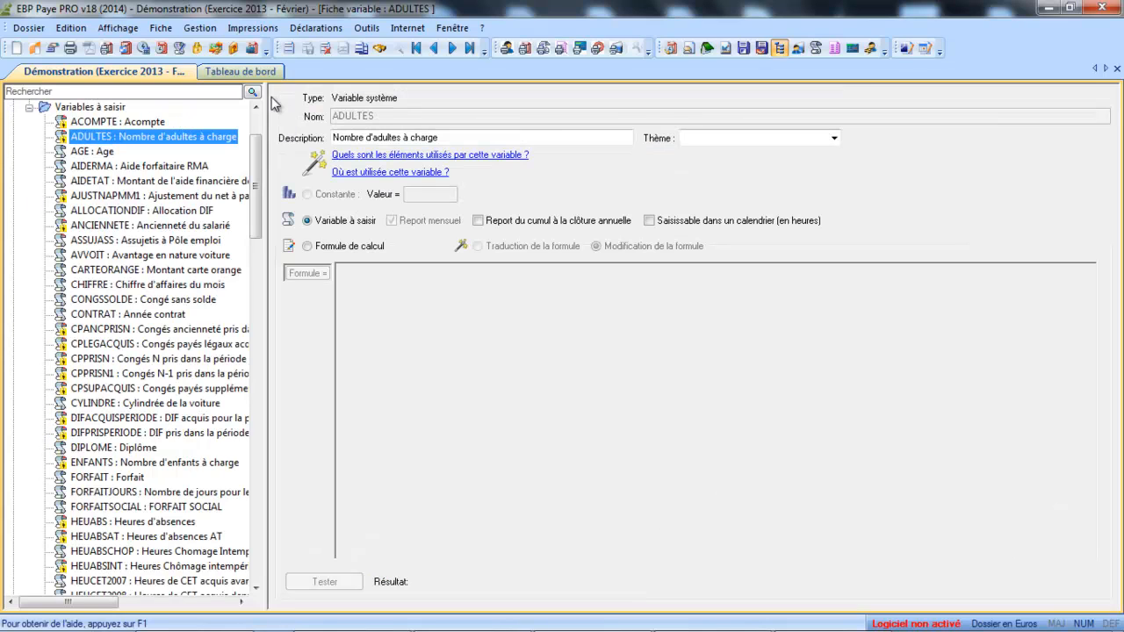
{"action": "left_click", "coordinate": [287, 51]}
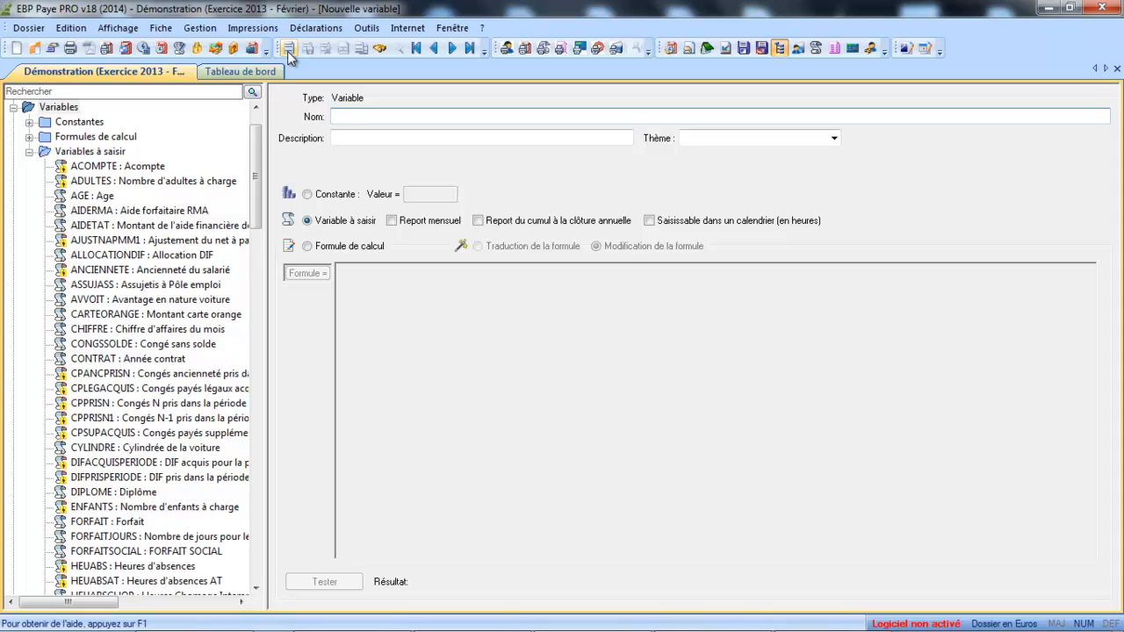
{"action": "type", "text": "UNETTES"}
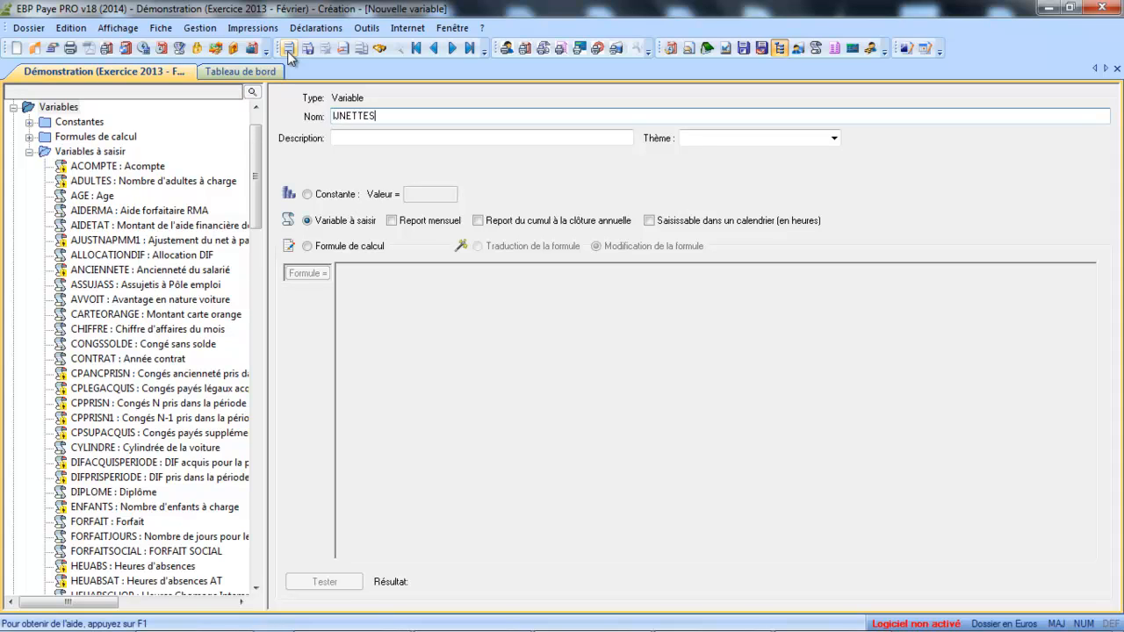
{"action": "key", "text": "Tab"}
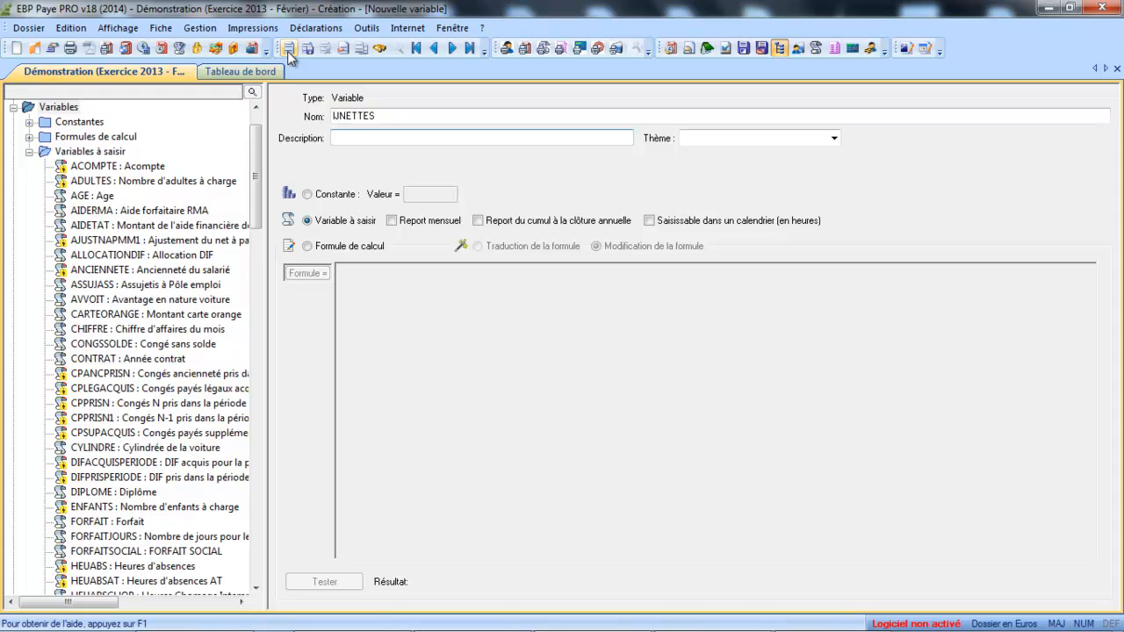
{"action": "type", "text": "IJ NETTE A SAISIR"}
{"action": "key", "text": "Tab"}
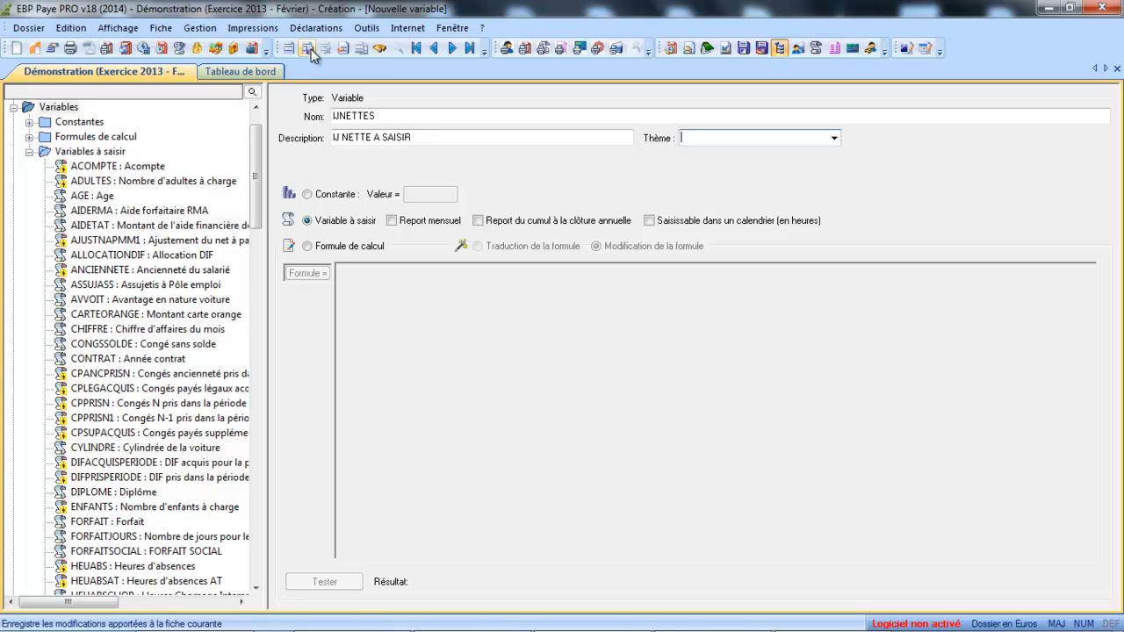
{"action": "left_click", "coordinate": [311, 48]}
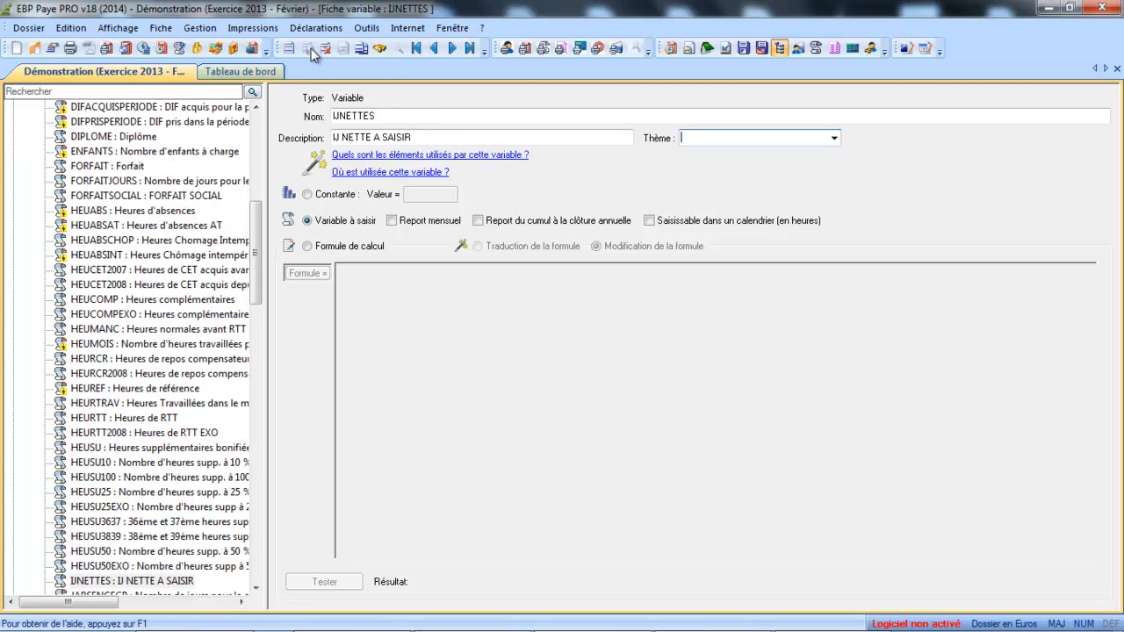
Create and save another "Variable à saisir" named IJBRUTES with the description "IJ BRUTES"
{"action": "left_click", "coordinate": [293, 48]}
{"action": "type", "text": "I"}
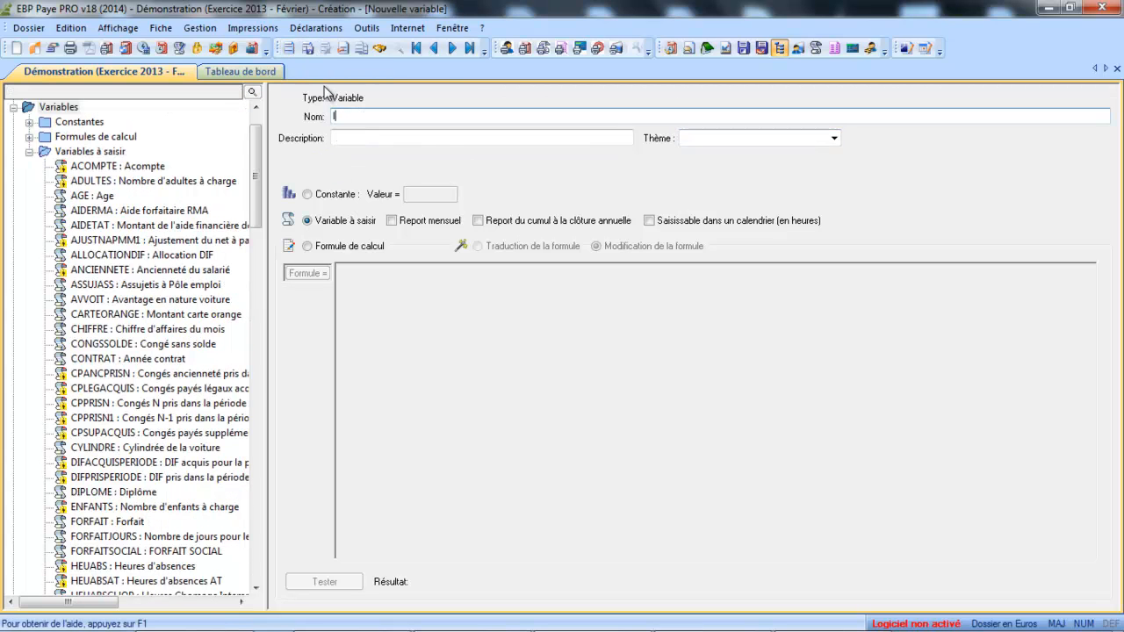
{"action": "type", "text": "JBUR"}
{"action": "key", "text": "BackSpace"}
{"action": "key", "text": "BackSpace"}
{"action": "type", "text": "RUTES"}
{"action": "key", "text": "Tab"}
{"action": "type", "text": "IJ BR"}
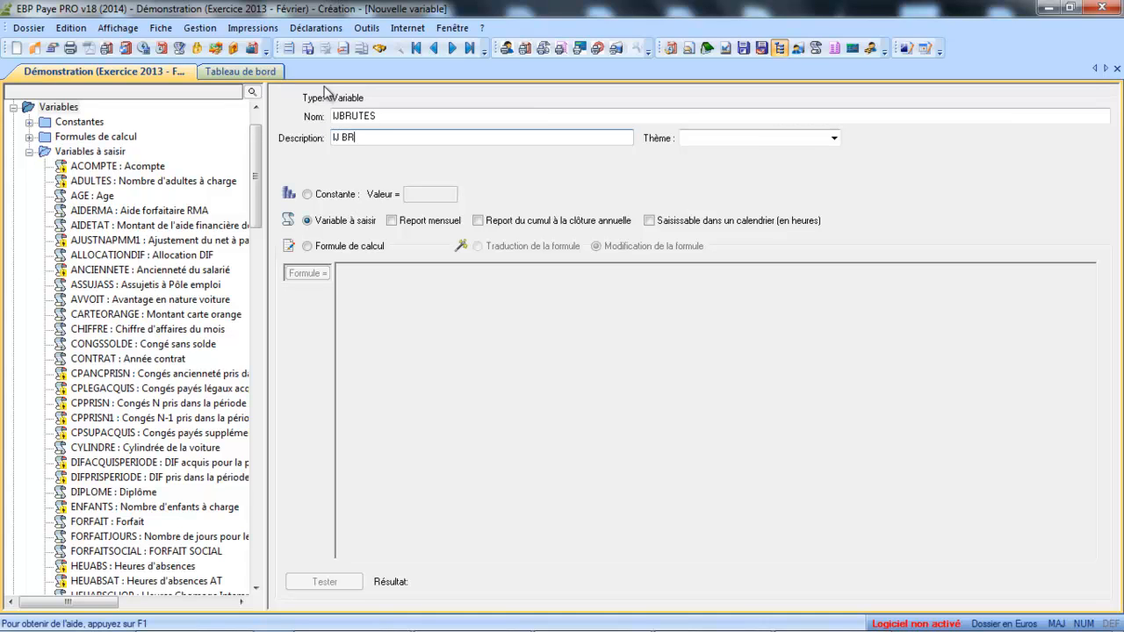
{"action": "type", "text": "UTES"}
{"action": "key", "text": "Tab"}
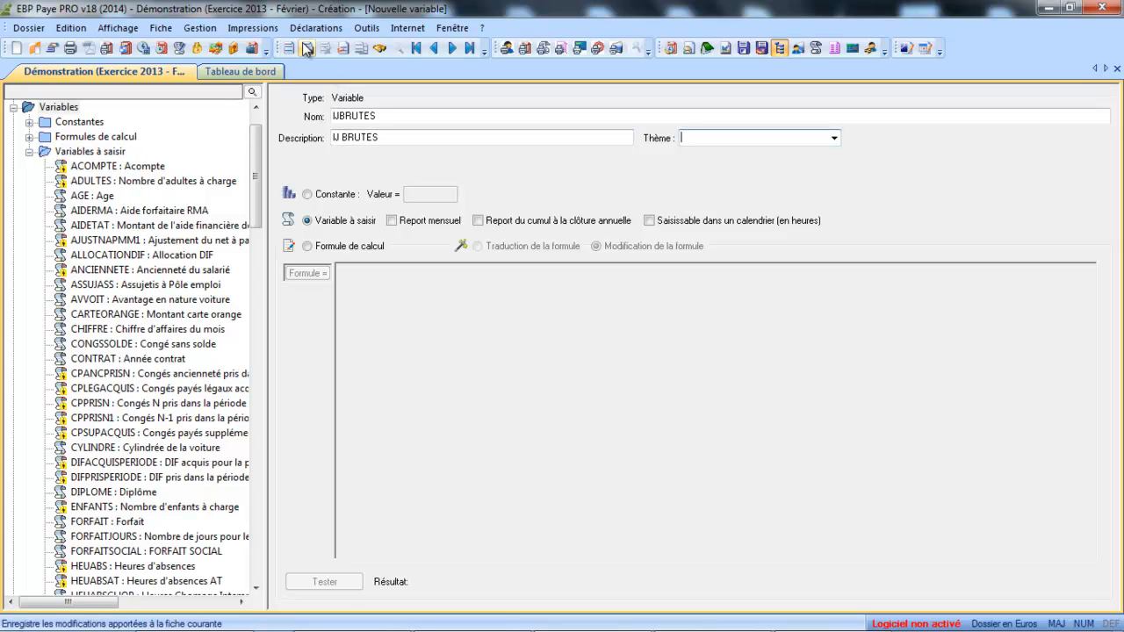
{"action": "left_click", "coordinate": [308, 50]}
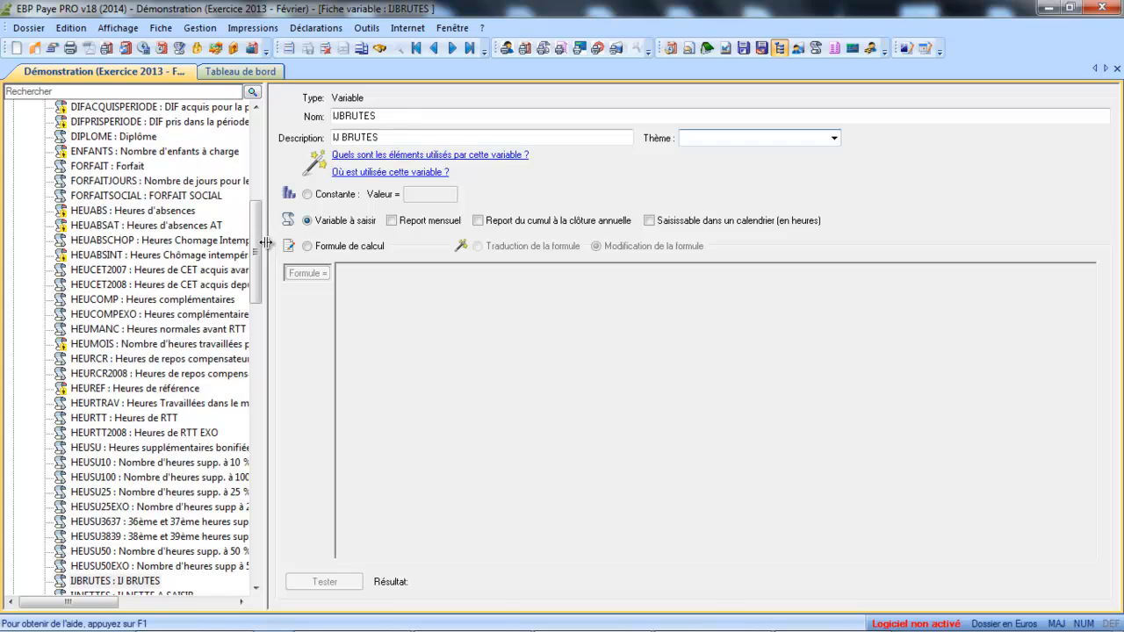
Set the Base formula of the net gain rubric GINDN (Indemnités journalières nettes) to IJNETTES and save it
{"action": "left_click_drag", "start_coordinate": [257, 252], "coordinate": [261, 153]}
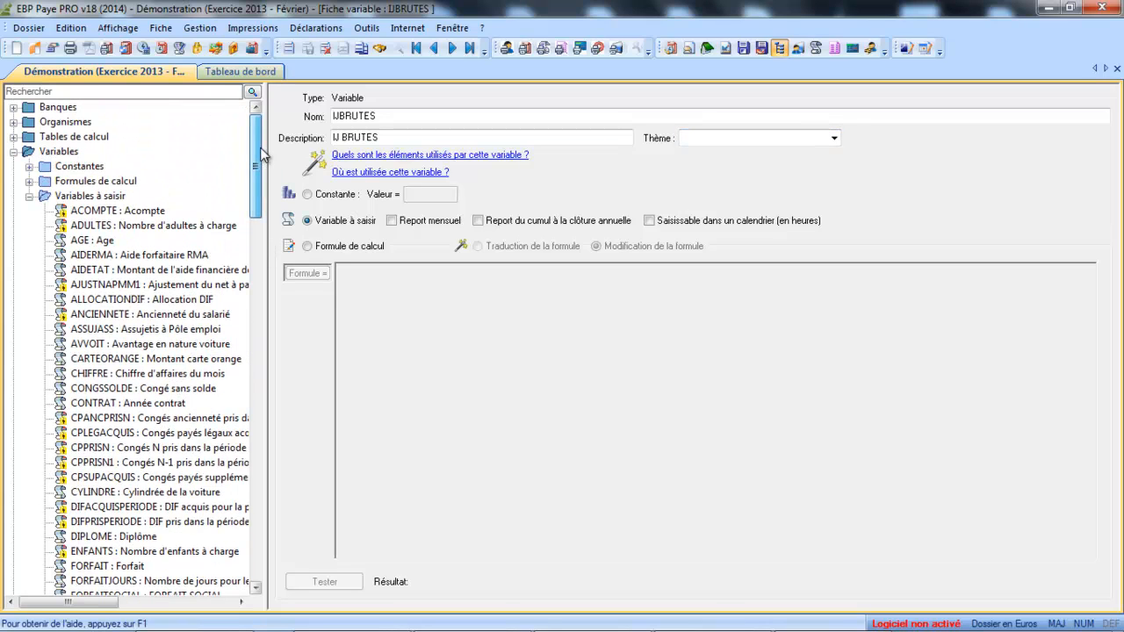
{"action": "left_click", "coordinate": [29, 196]}
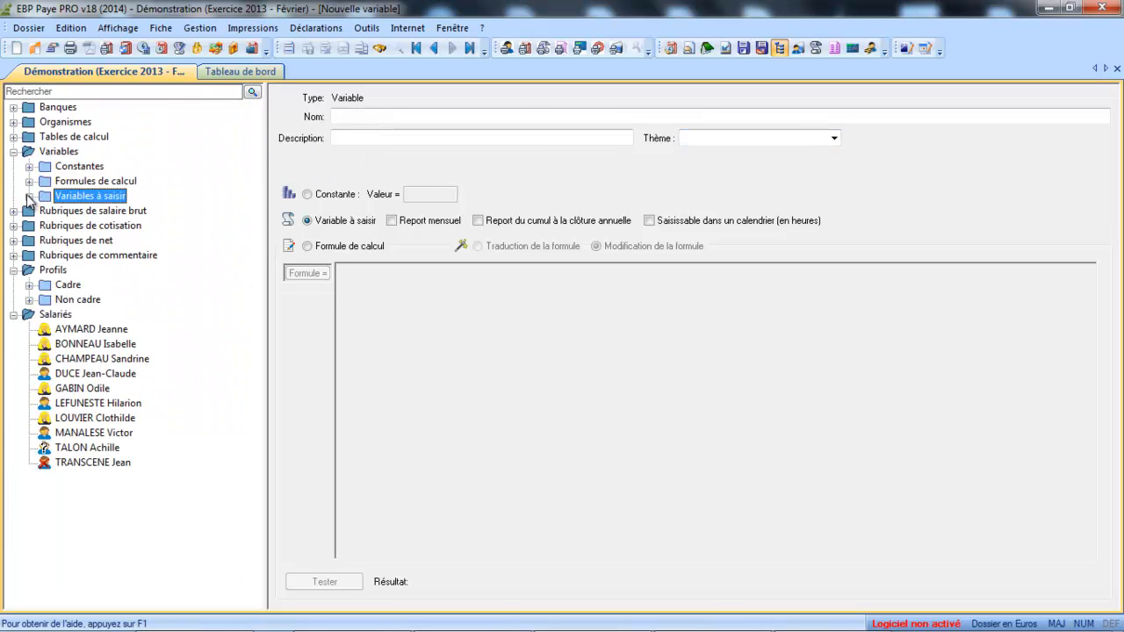
{"action": "left_click", "coordinate": [13, 240]}
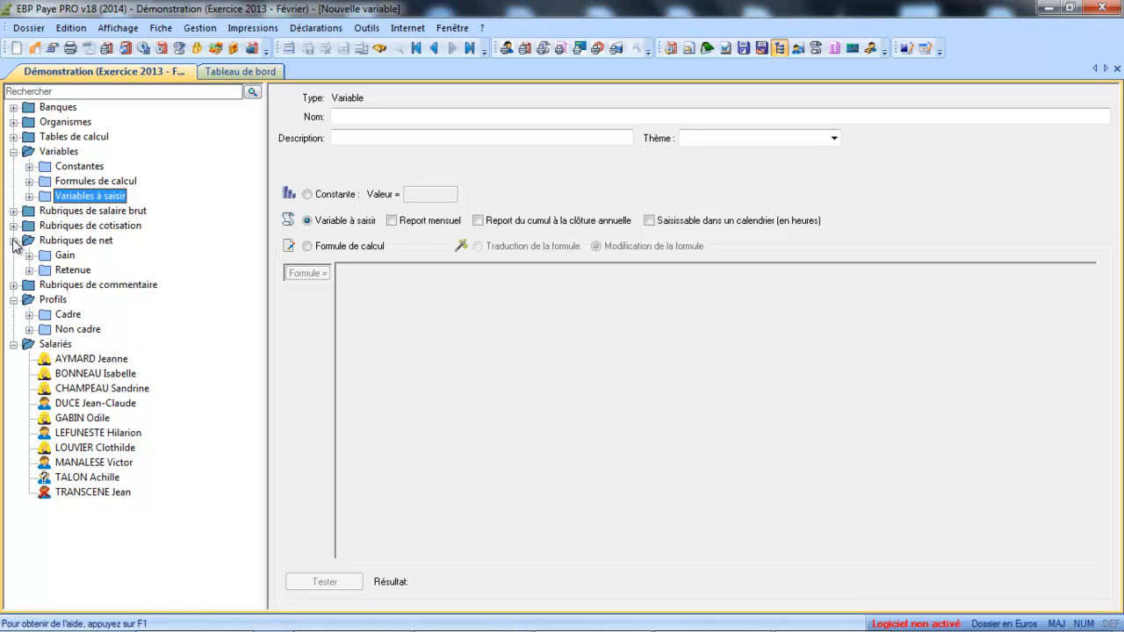
{"action": "left_click", "coordinate": [29, 256]}
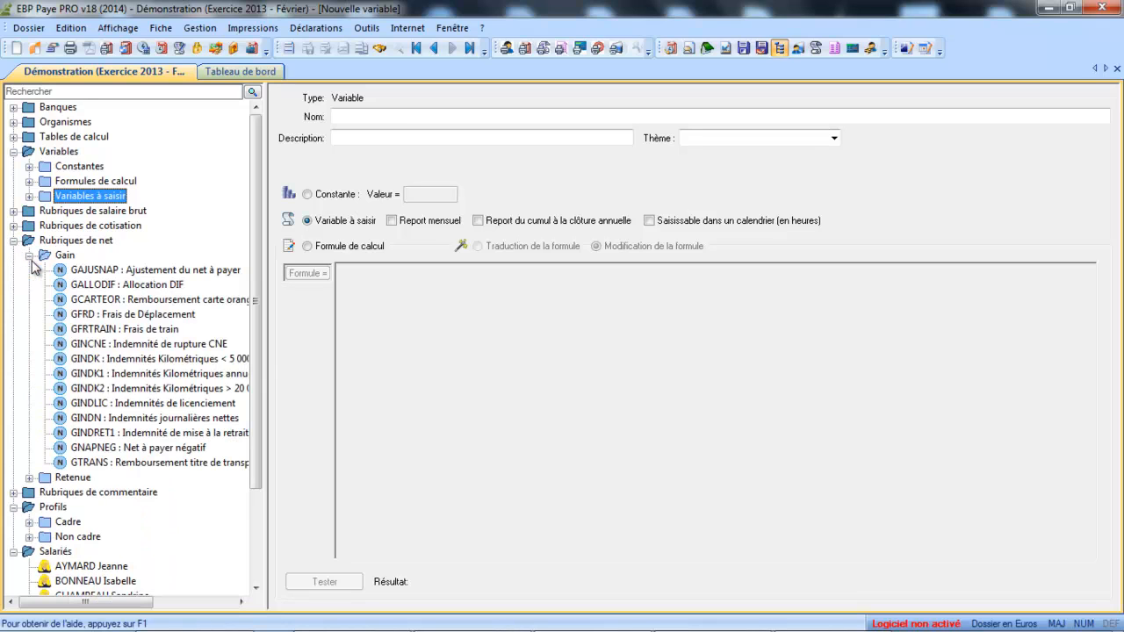
{"action": "left_click", "coordinate": [93, 418]}
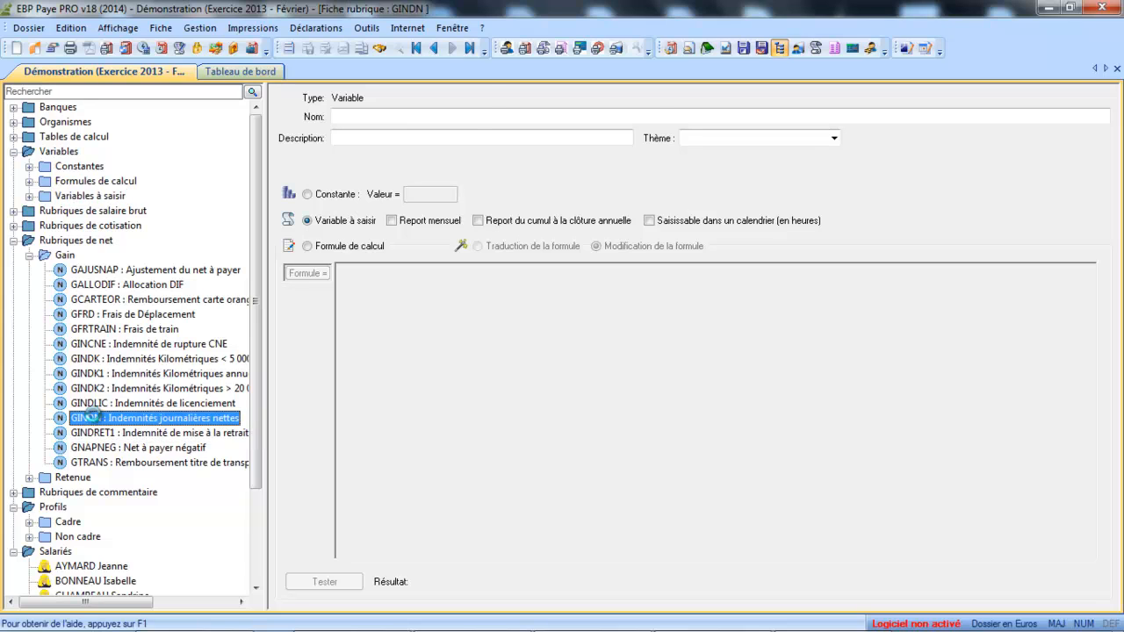
{"action": "left_click", "coordinate": [397, 258]}
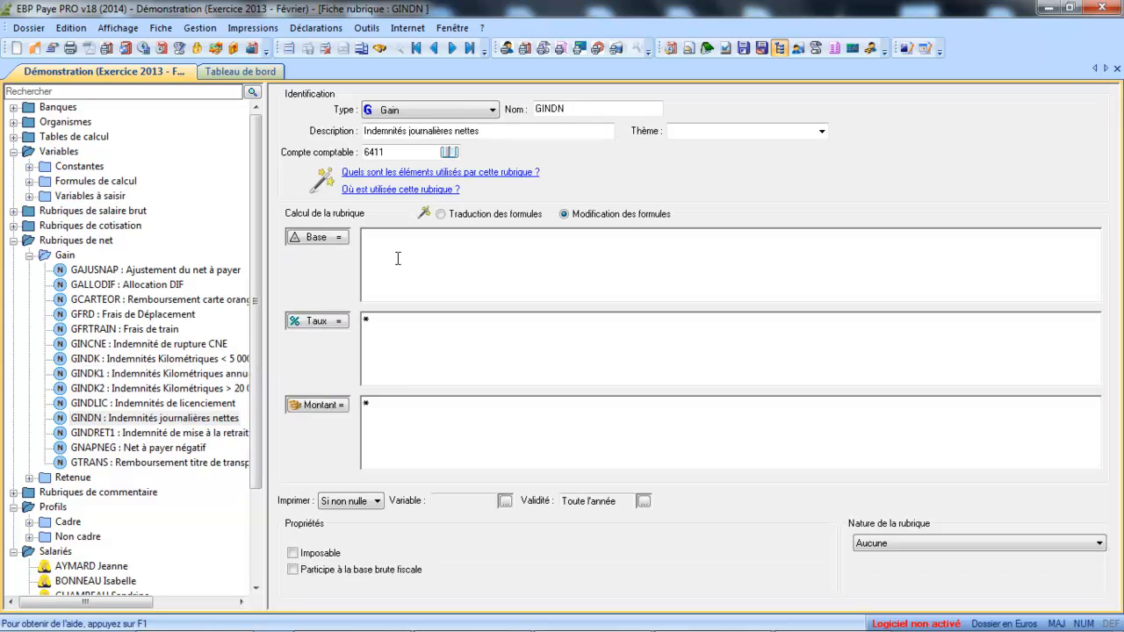
{"action": "type", "text": "IJNETTE"}
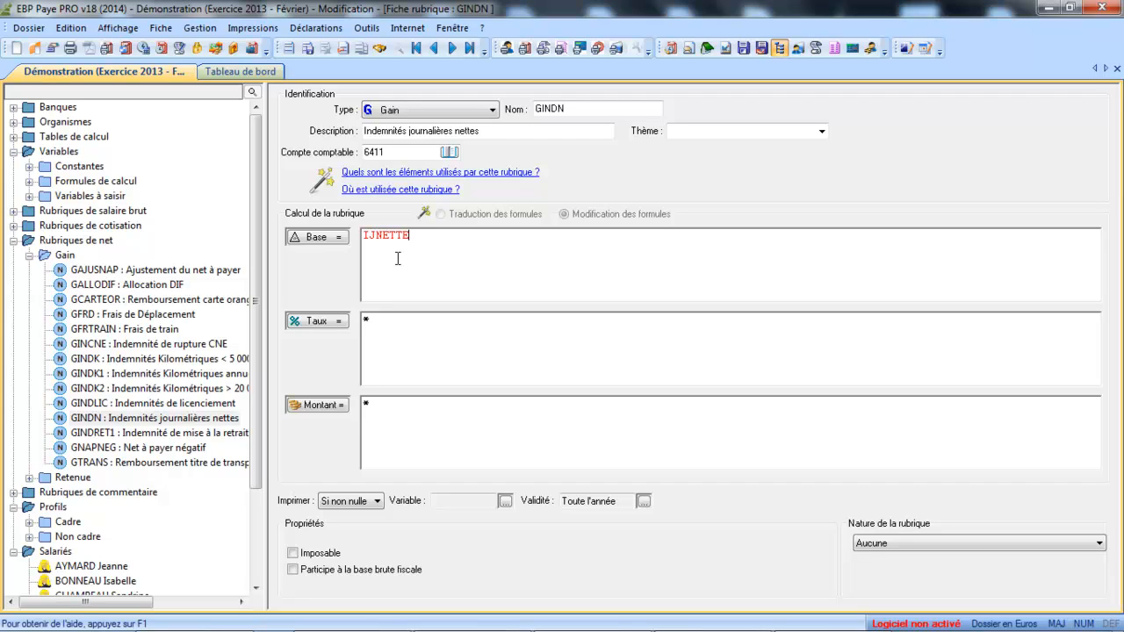
{"action": "type", "text": "S"}
{"action": "key", "text": "Tab"}
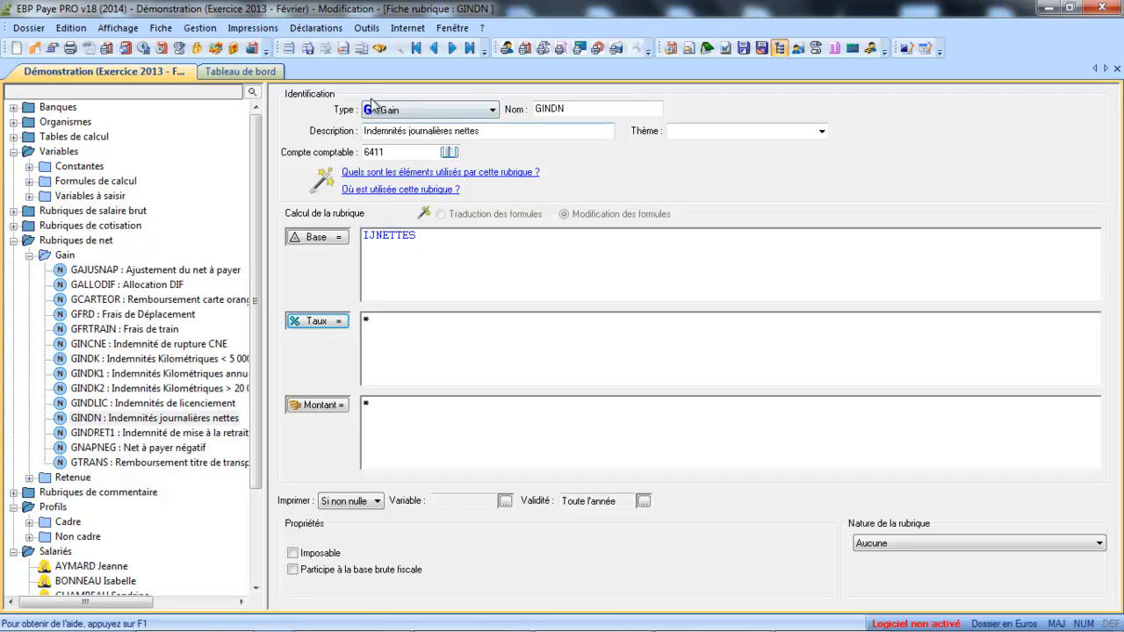
{"action": "left_click", "coordinate": [307, 55]}
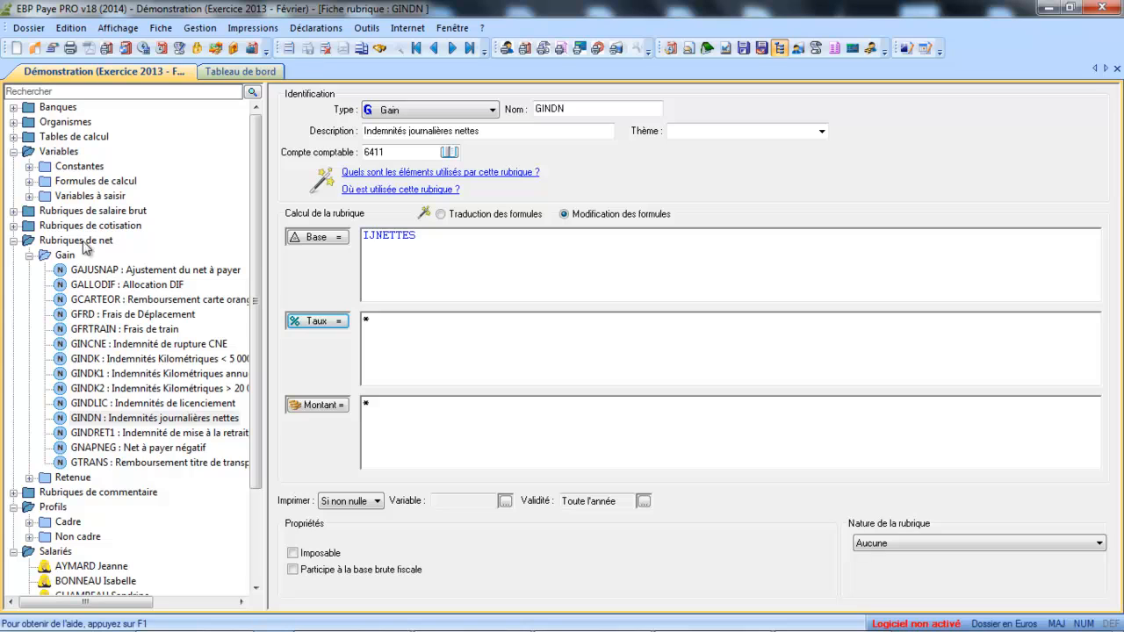
Set the Base formula of the gross salary deduction rubric RINDB (Indemnités journalières brutes) to IJBRUTES and save it
{"action": "left_click", "coordinate": [29, 255]}
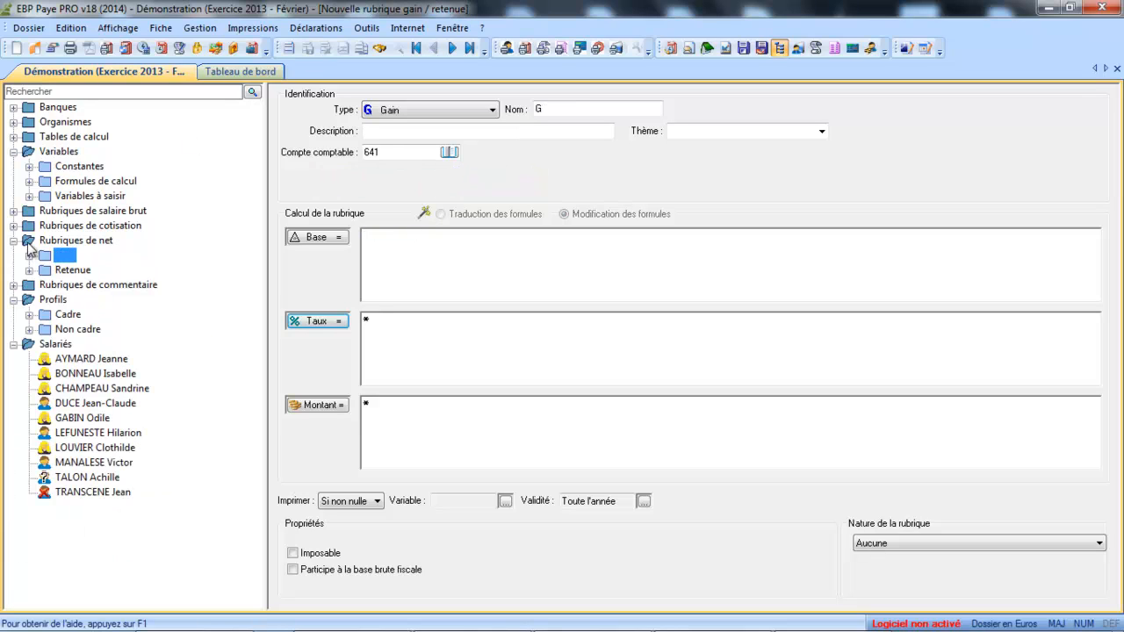
{"action": "left_click", "coordinate": [13, 211]}
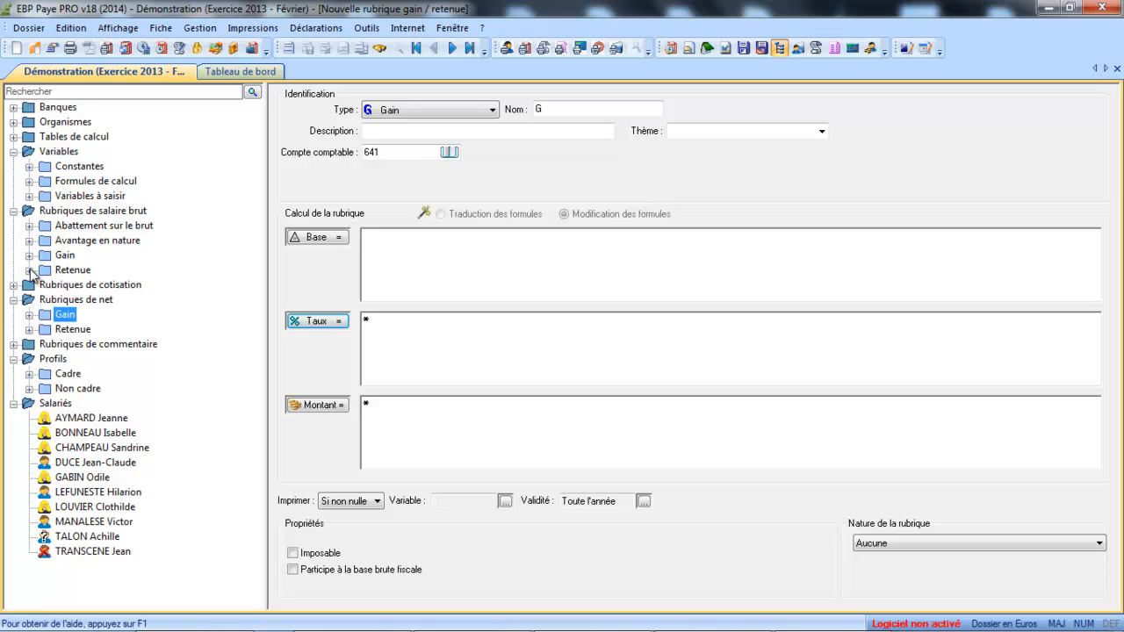
{"action": "left_click", "coordinate": [30, 271]}
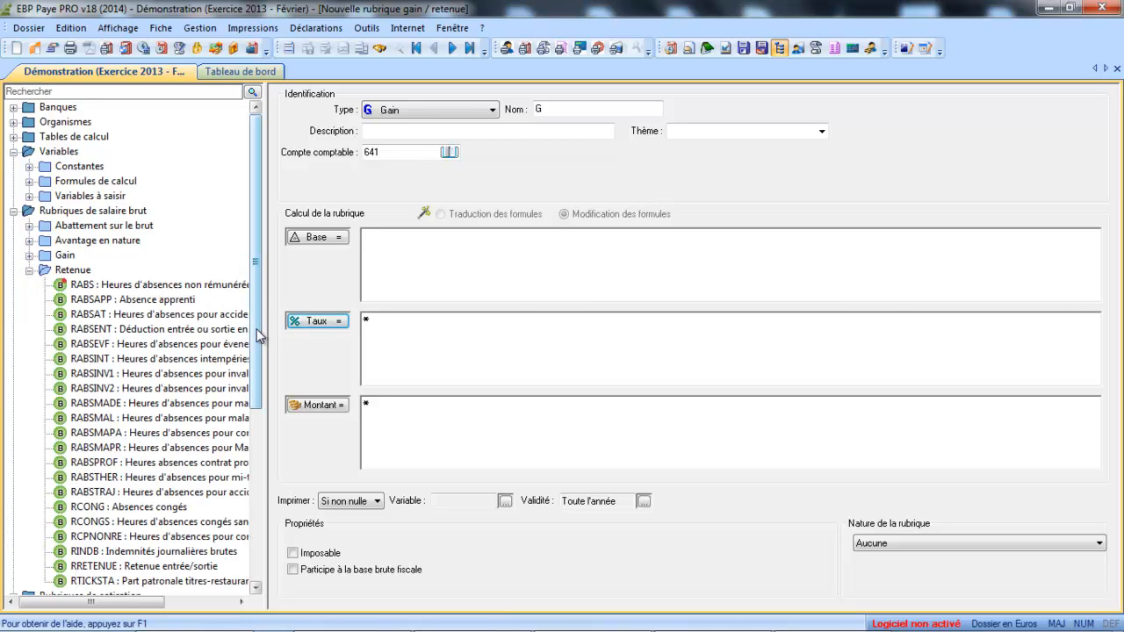
{"action": "left_click", "coordinate": [99, 553]}
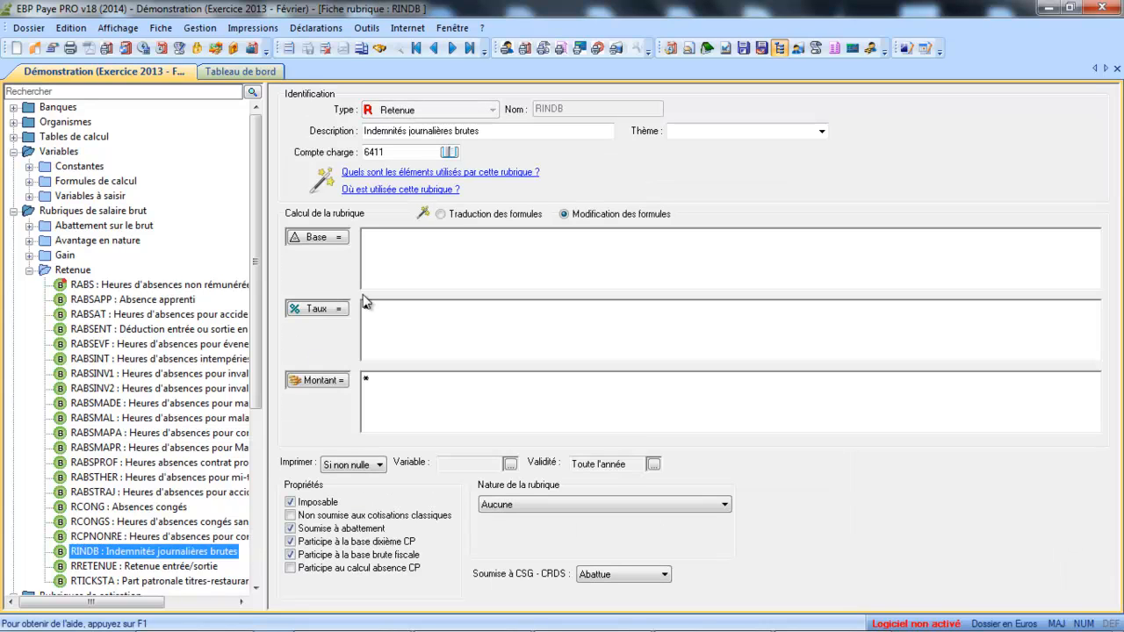
{"action": "left_click", "coordinate": [415, 247]}
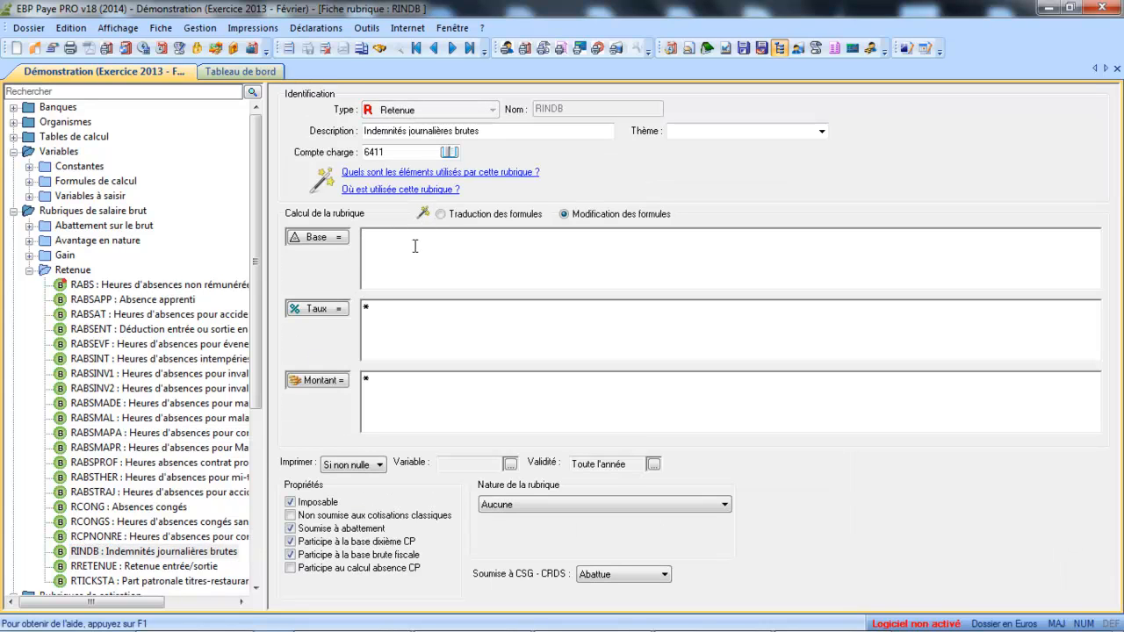
{"action": "type", "text": "IJBRUT"}
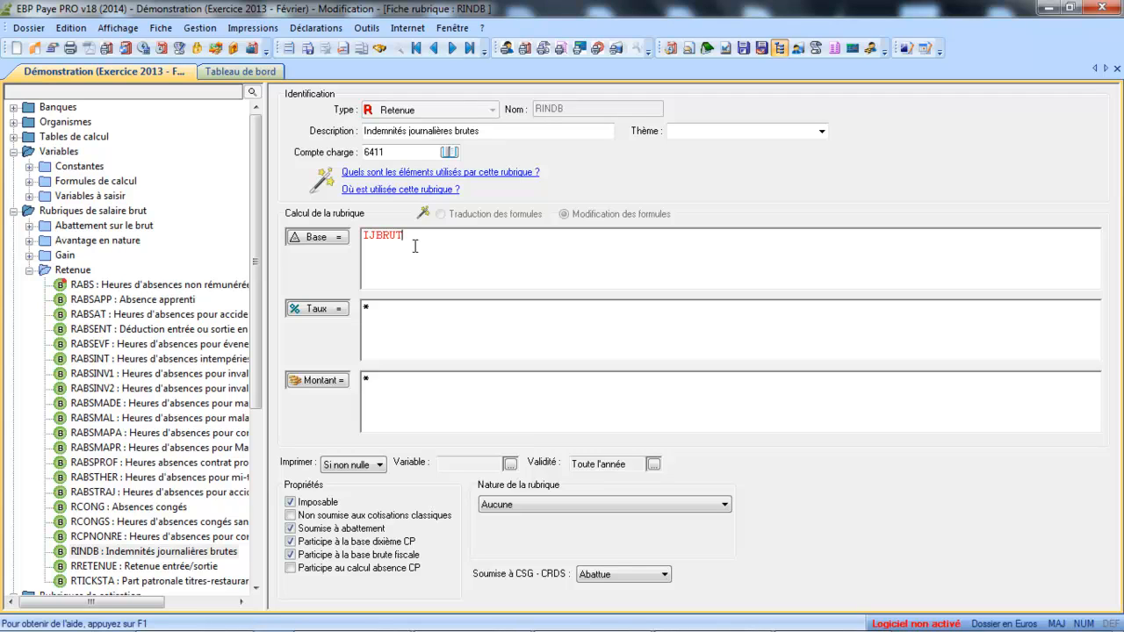
{"action": "type", "text": "ES"}
{"action": "key", "text": "Tab"}
{"action": "left_click", "coordinate": [309, 48]}
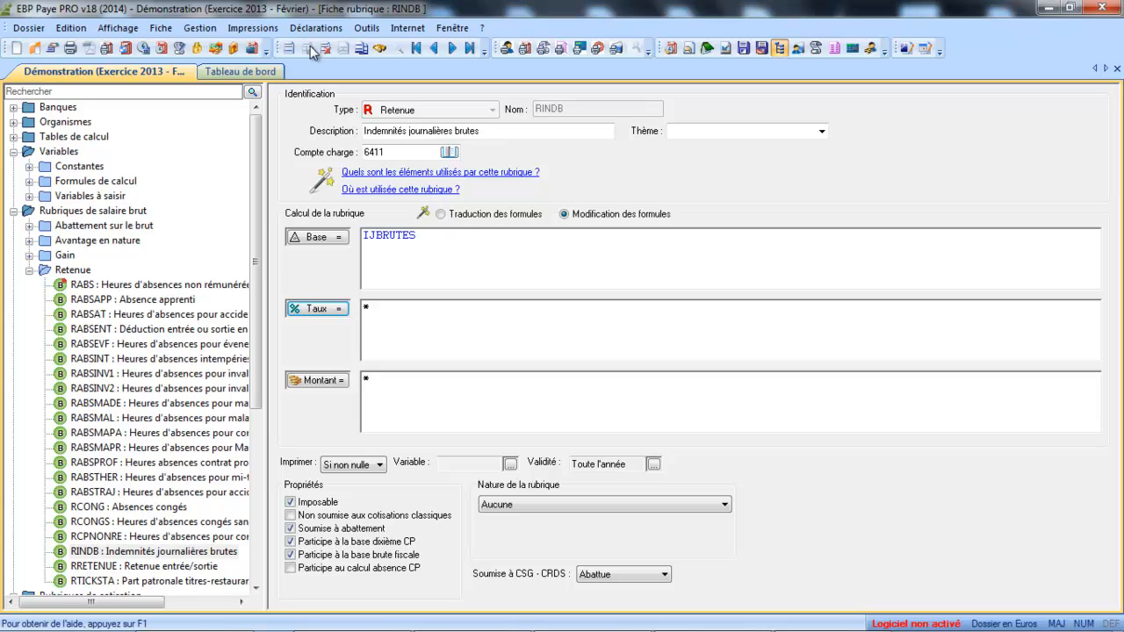
Open the February 2013 payslip of the second-to-last employee under Salariés, at its net pay lines
{"action": "left_click", "coordinate": [29, 270]}
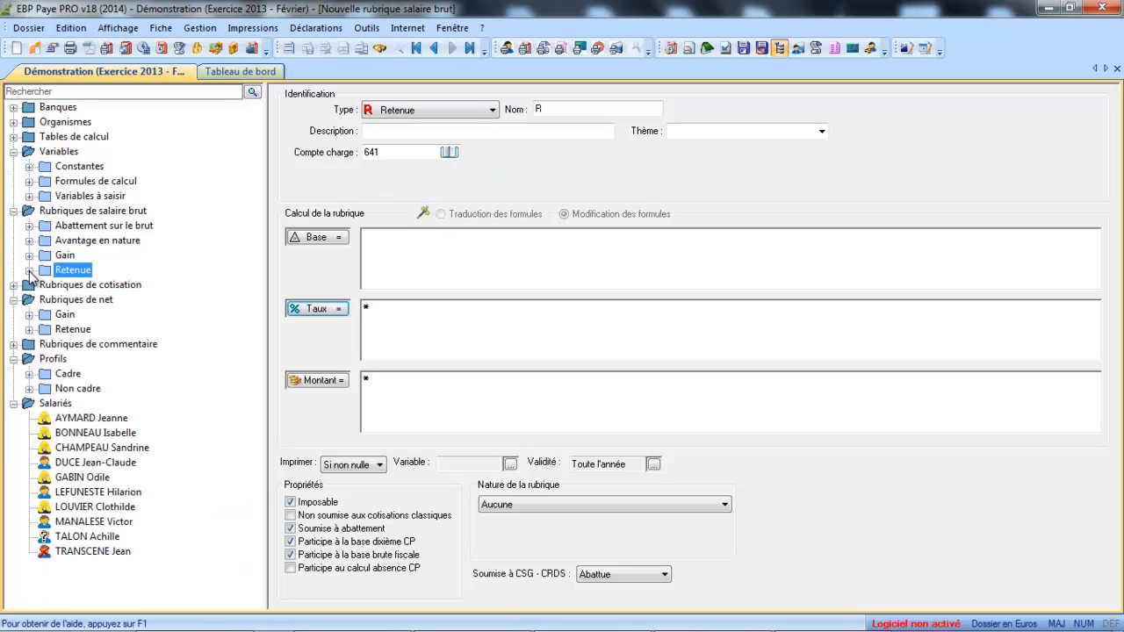
{"action": "left_click", "coordinate": [70, 536]}
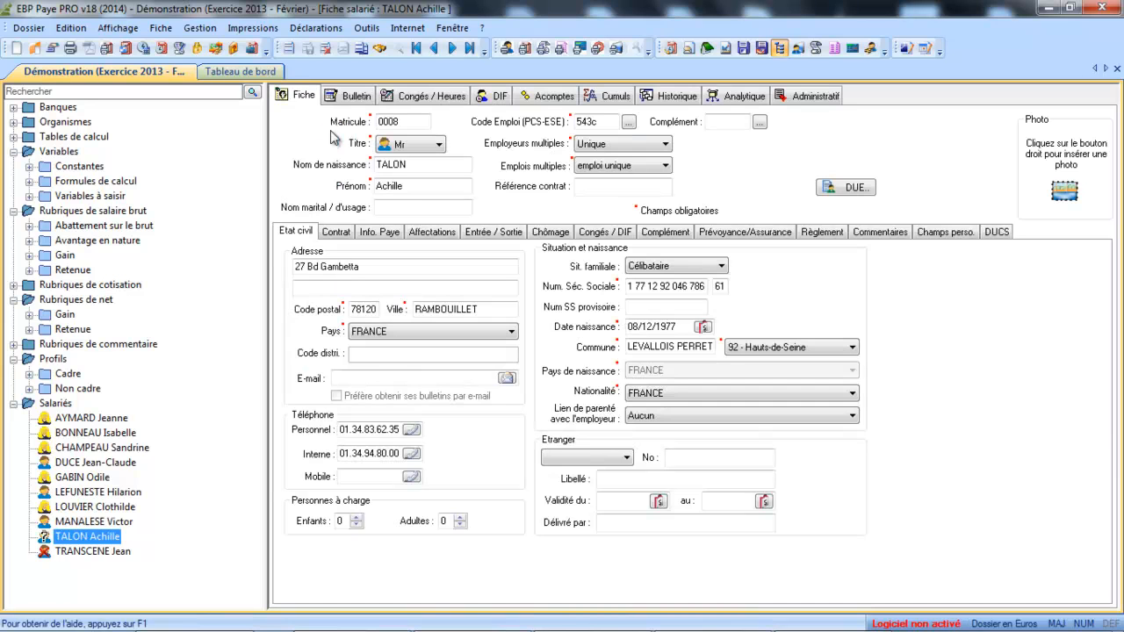
{"action": "left_click", "coordinate": [364, 99]}
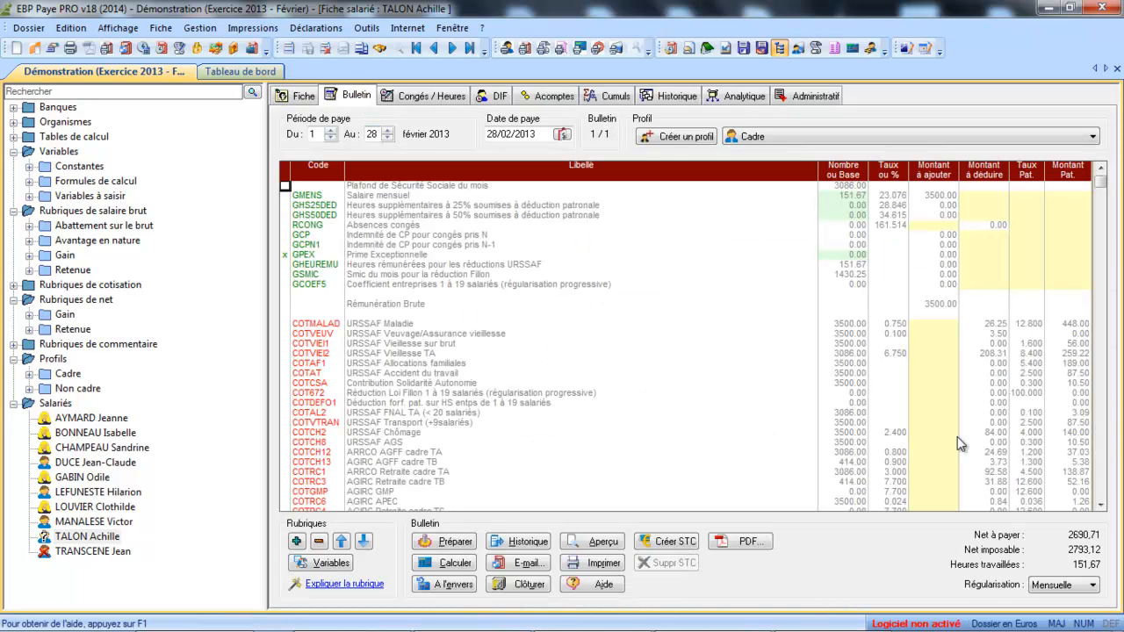
{"action": "left_click_drag", "start_coordinate": [1101, 509], "coordinate": [1101, 509]}
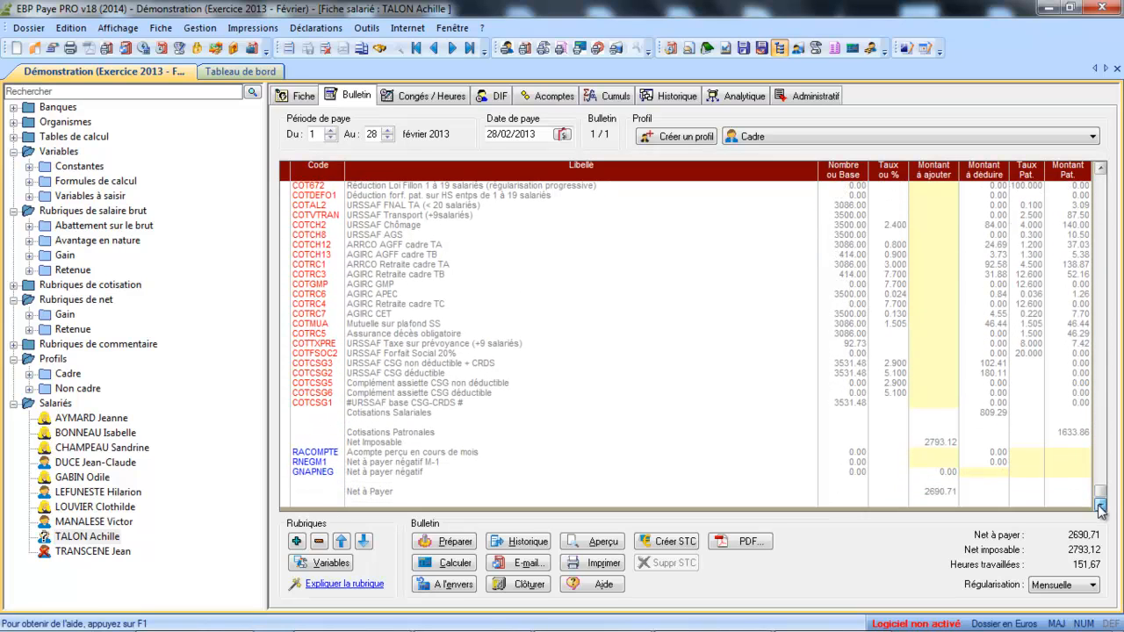
Add the net gain rubric GINDN (Indemnités journalières nettes) to the payslip, directly above the RACOMPTE line
{"action": "left_click", "coordinate": [313, 450]}
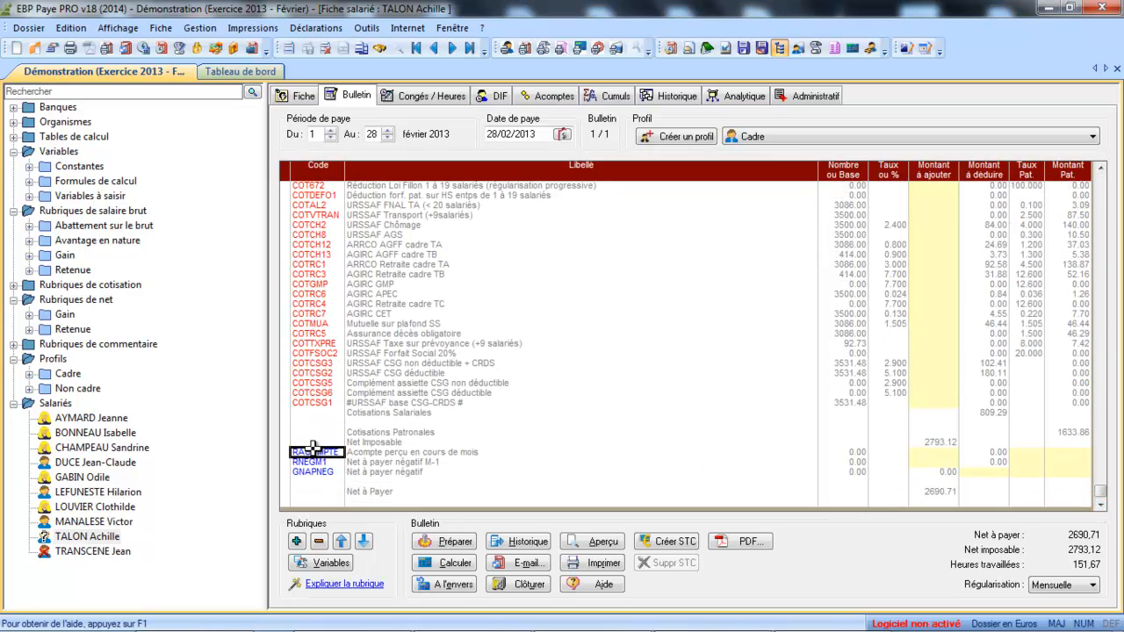
{"action": "left_click", "coordinate": [299, 542]}
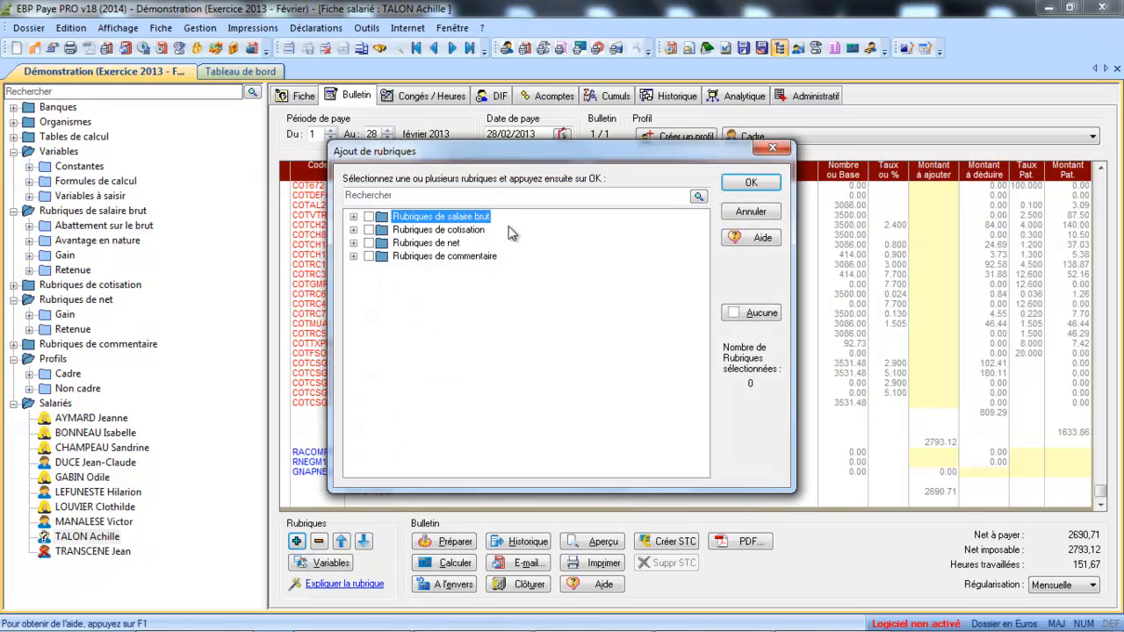
{"action": "left_click", "coordinate": [353, 243]}
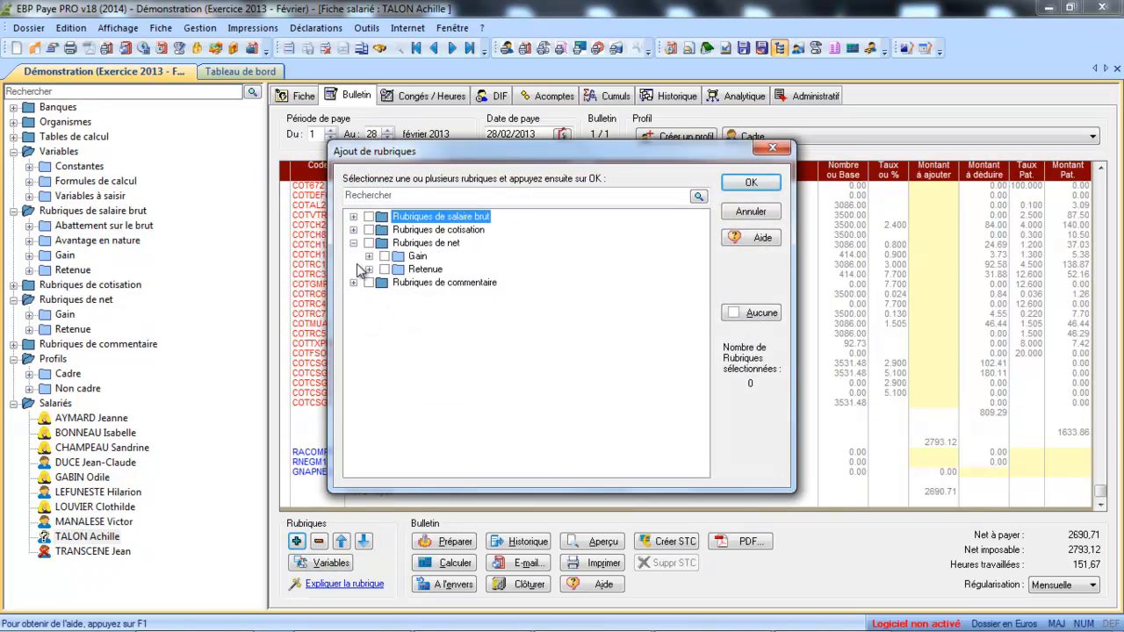
{"action": "left_click", "coordinate": [369, 257]}
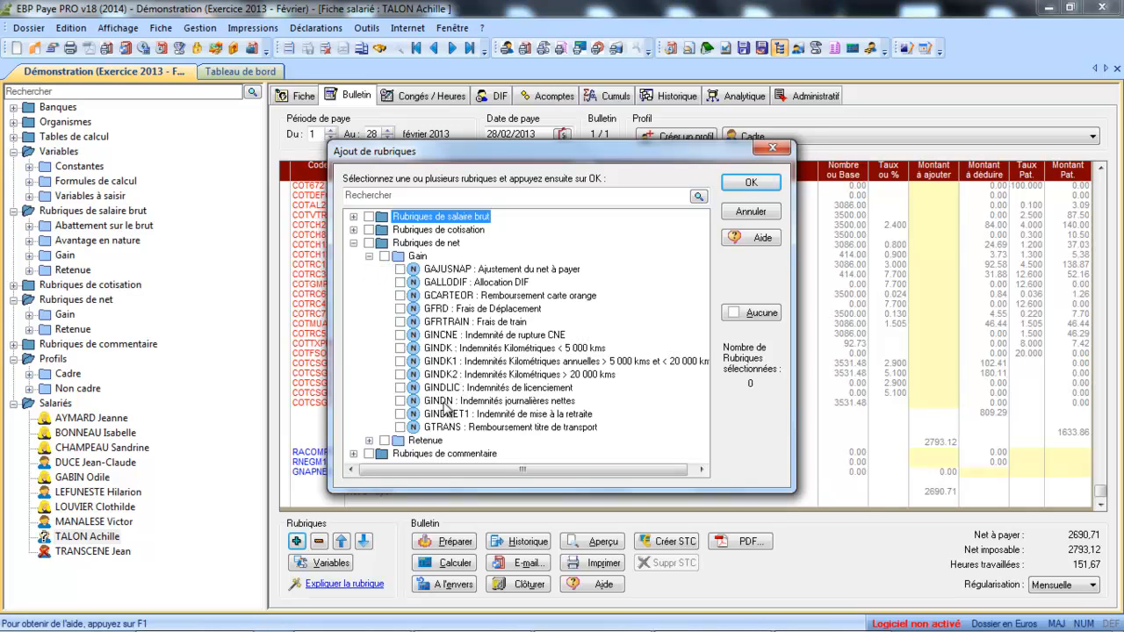
{"action": "left_click", "coordinate": [401, 401]}
{"action": "left_click", "coordinate": [769, 184]}
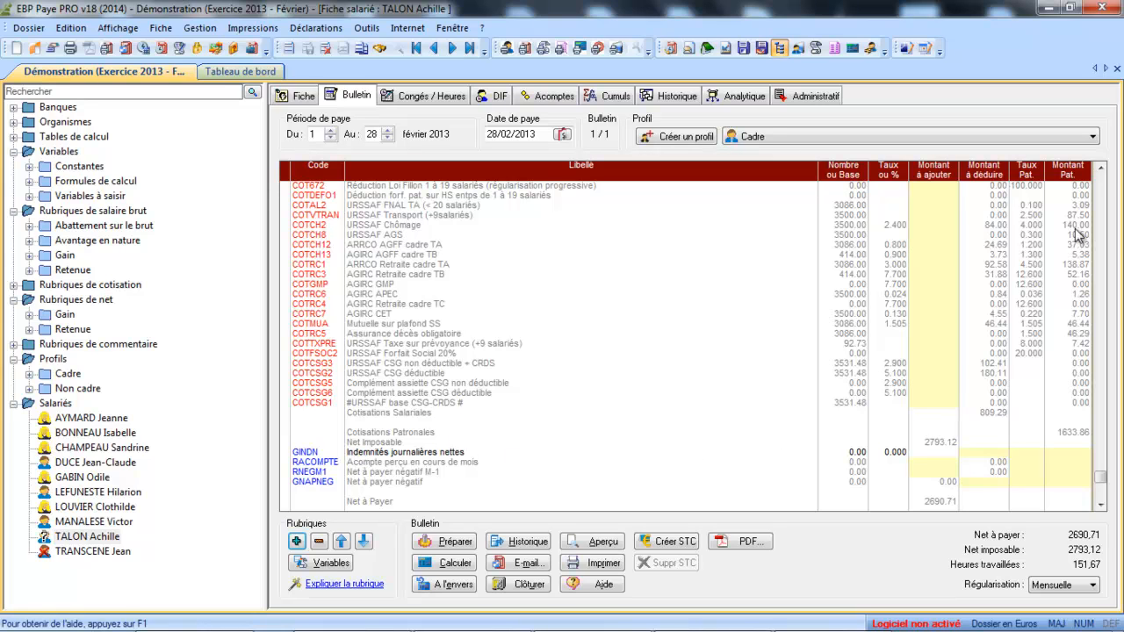
Add the gross salary deduction rubric RINDB (Indemnités journalières brutes) to the payslip
{"action": "left_click", "coordinate": [1101, 167]}
{"action": "scroll", "coordinate": [1103, 169], "scroll_direction": "up", "scroll_amount": 7}
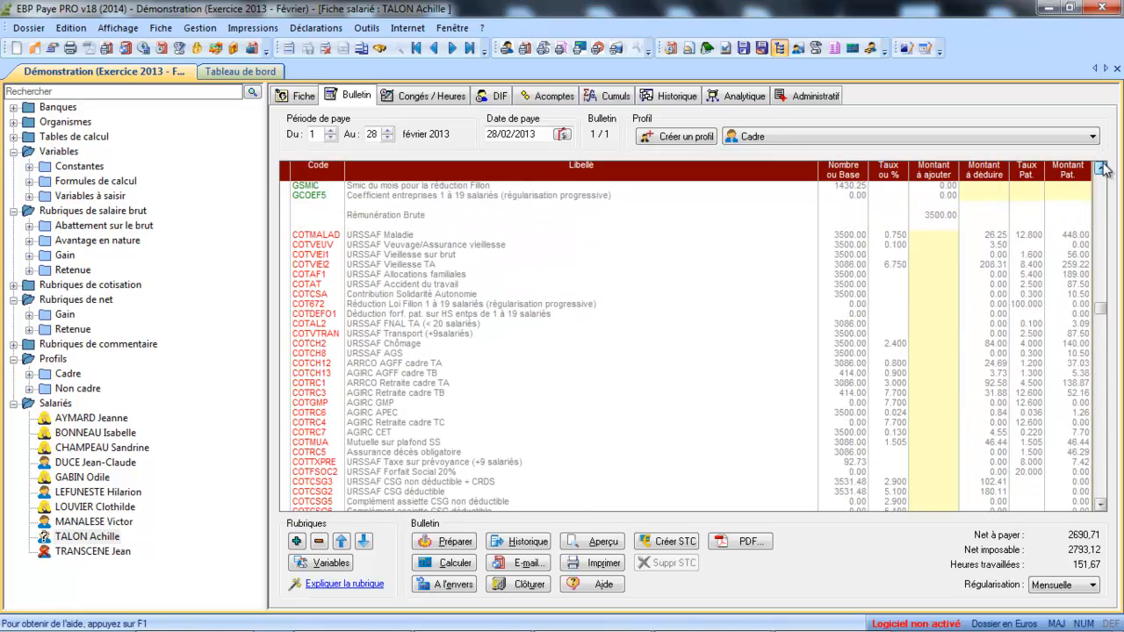
{"action": "left_click", "coordinate": [314, 245]}
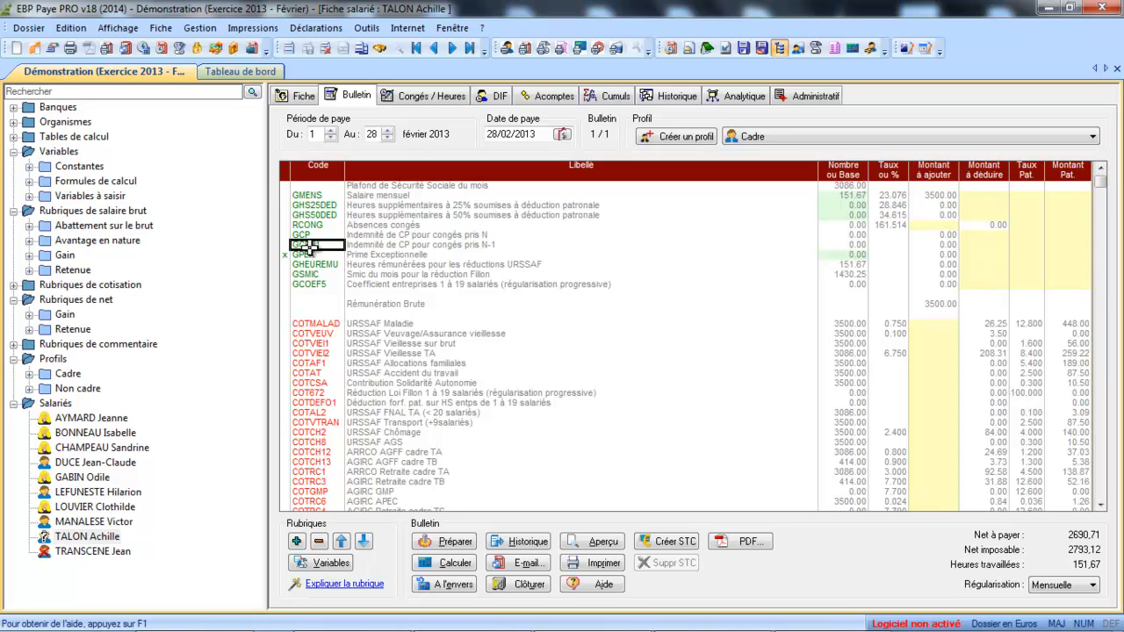
{"action": "left_click", "coordinate": [295, 541]}
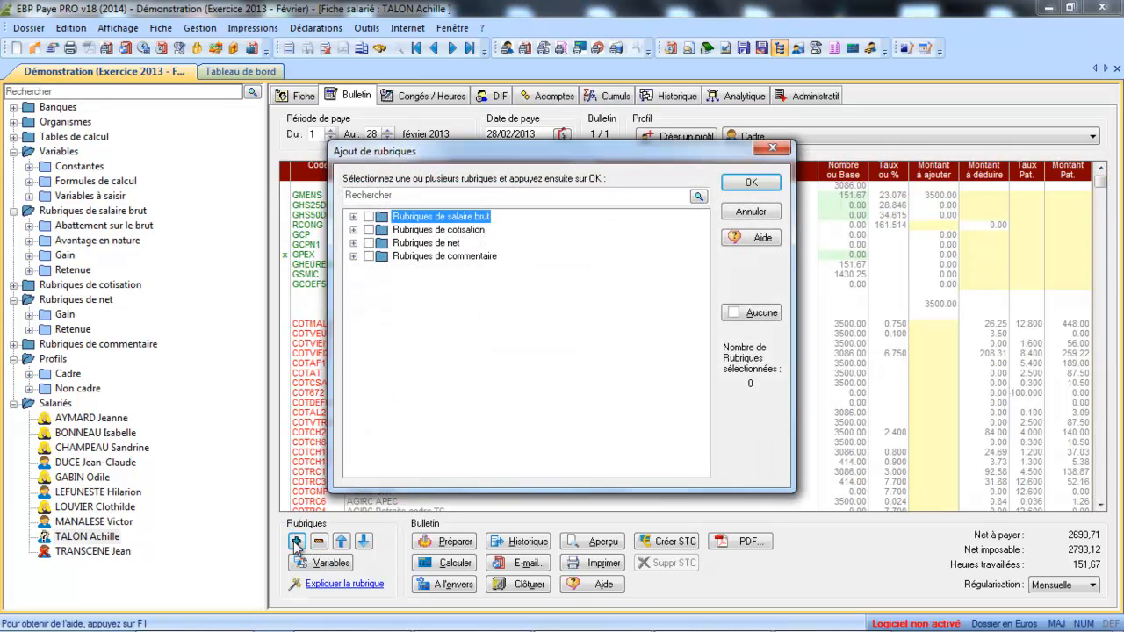
{"action": "left_click", "coordinate": [354, 217]}
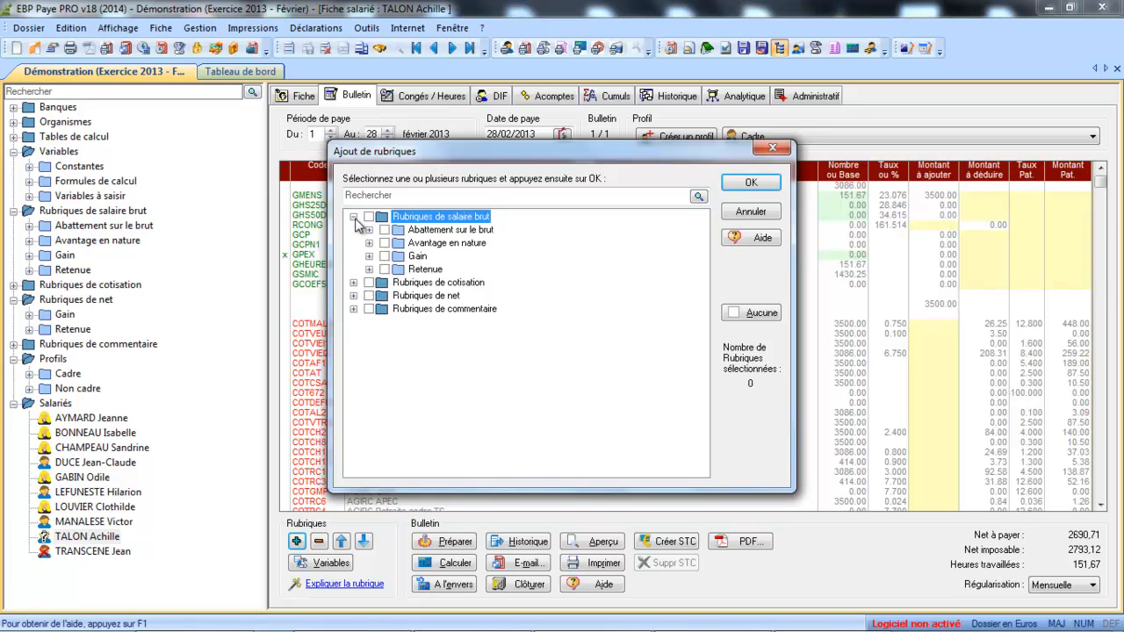
{"action": "left_click", "coordinate": [369, 268]}
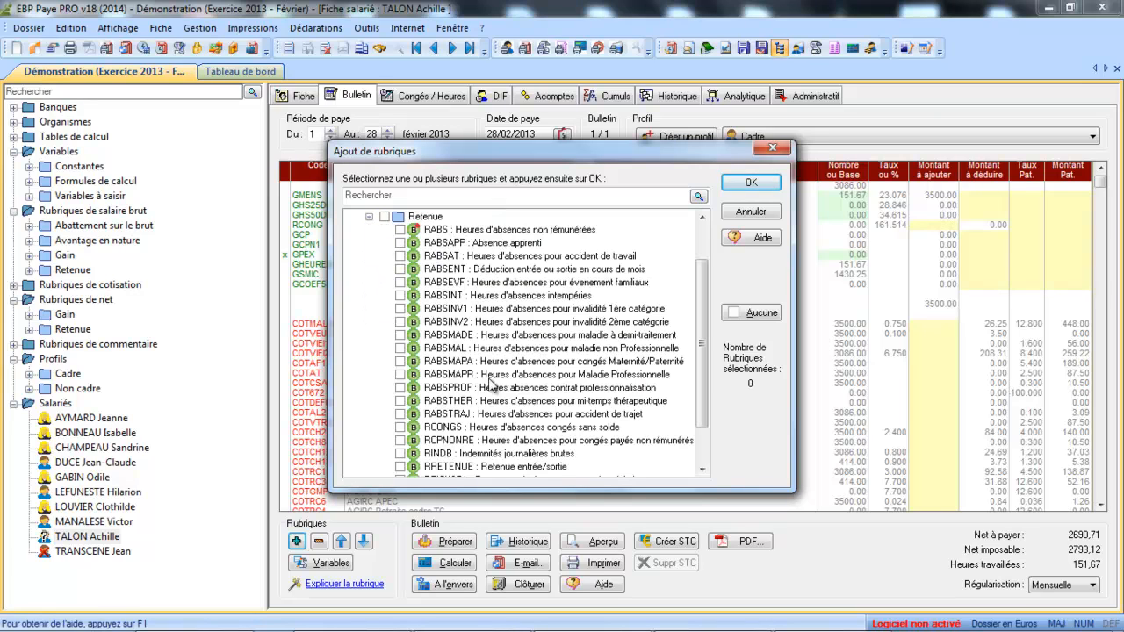
{"action": "left_click", "coordinate": [401, 454]}
{"action": "left_click", "coordinate": [748, 183]}
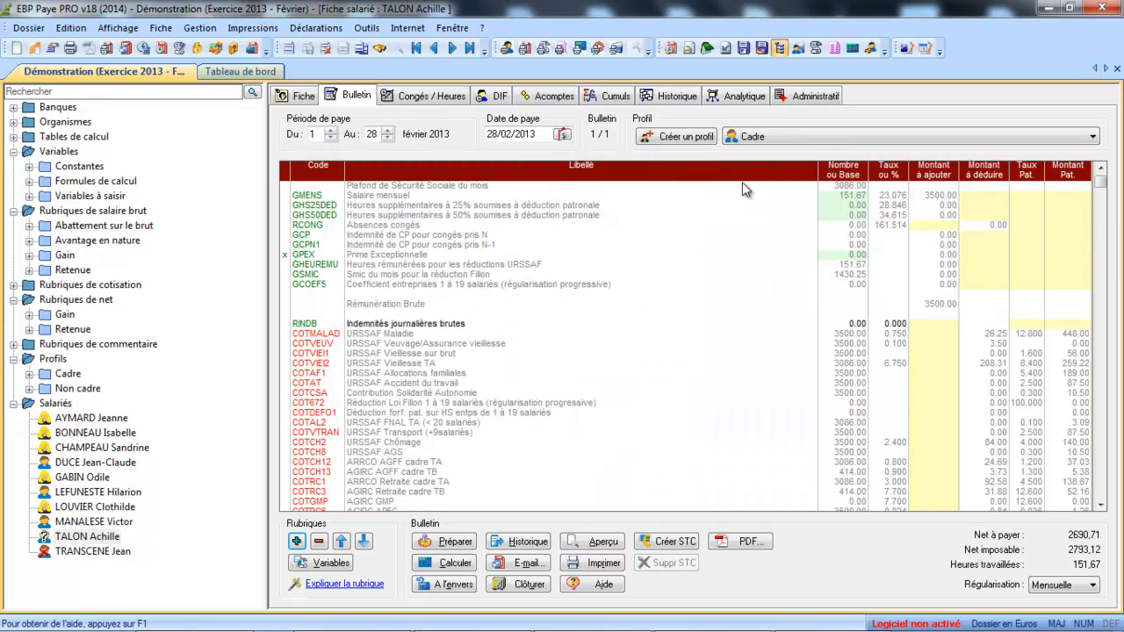
Move the RINDB line up in the payslip's gross section, between GCPN1 and GPEX (Prime Exceptionnelle)
{"action": "left_click", "coordinate": [315, 325]}
{"action": "left_click", "coordinate": [342, 542]}
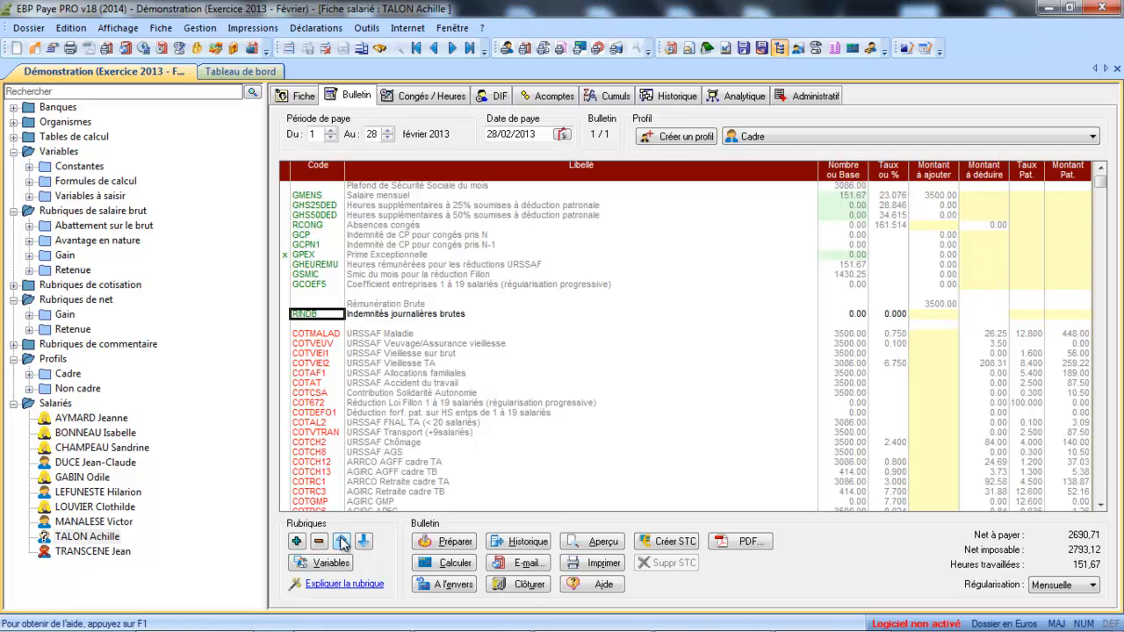
{"action": "left_click", "coordinate": [342, 542]}
{"action": "left_click", "coordinate": [341, 542]}
{"action": "left_click", "coordinate": [342, 542]}
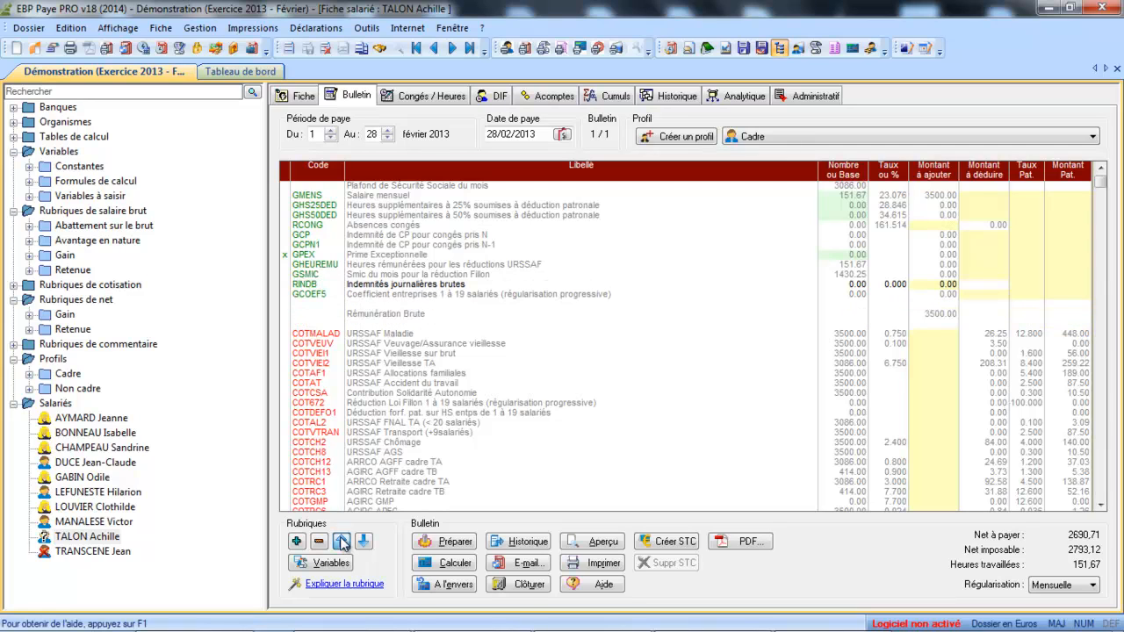
{"action": "left_click", "coordinate": [341, 542]}
{"action": "left_click", "coordinate": [341, 542]}
{"action": "left_click", "coordinate": [341, 542]}
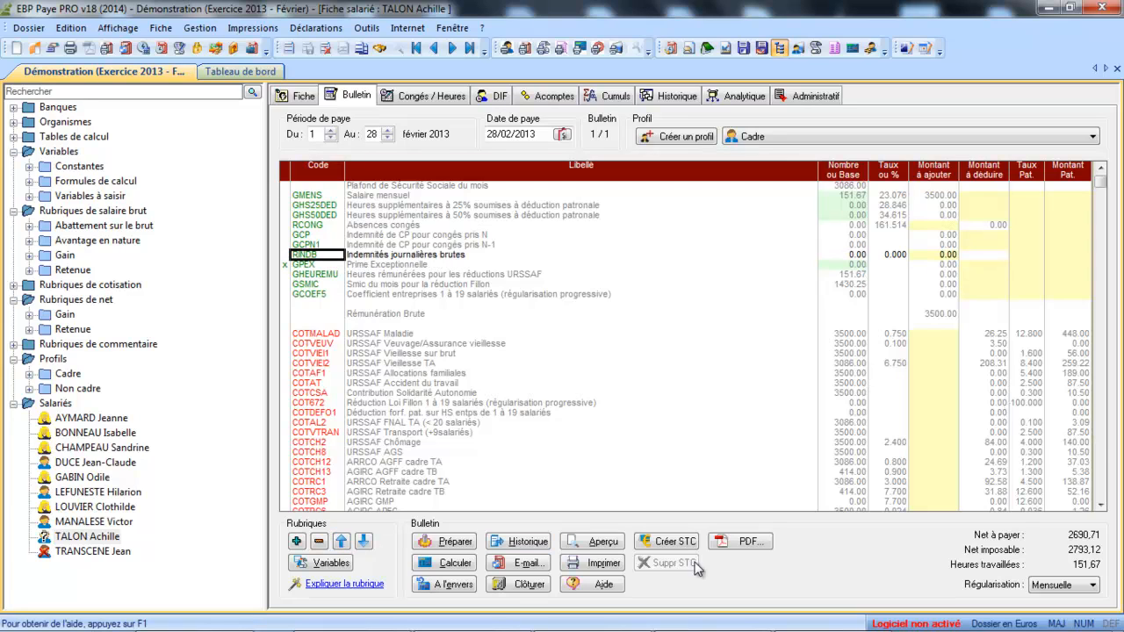
Set the IJNETTES variable to 200 for the GINDN line of the payslip
{"action": "left_click", "coordinate": [1101, 507]}
{"action": "left_click_drag", "start_coordinate": [1102, 509], "coordinate": [1102, 508]}
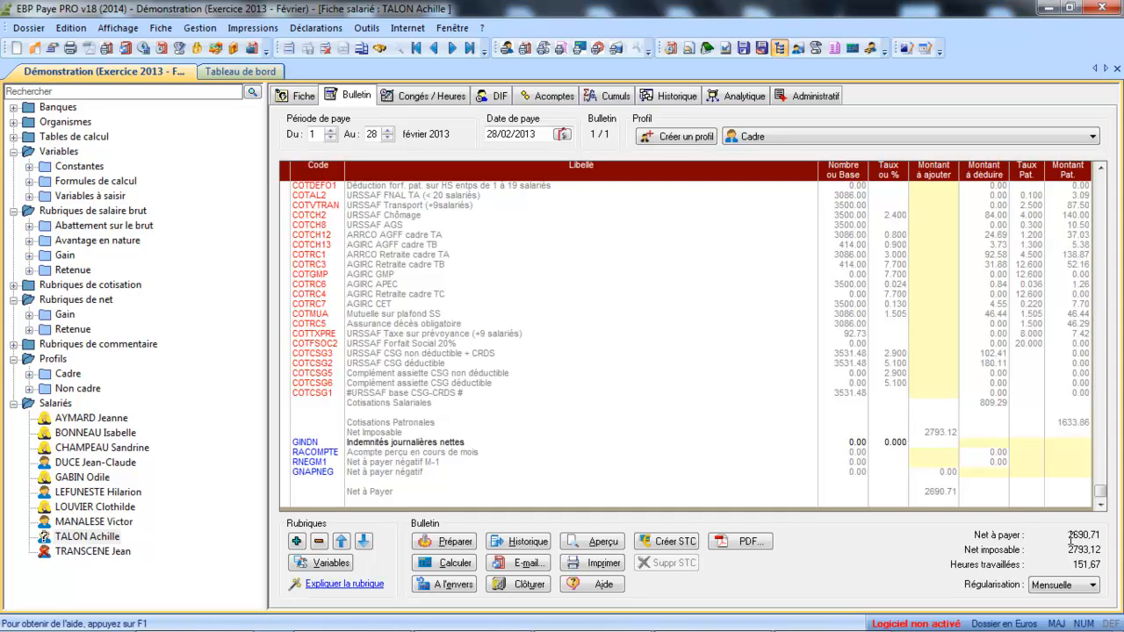
{"action": "left_click", "coordinate": [844, 444]}
{"action": "double_click", "coordinate": [844, 443]}
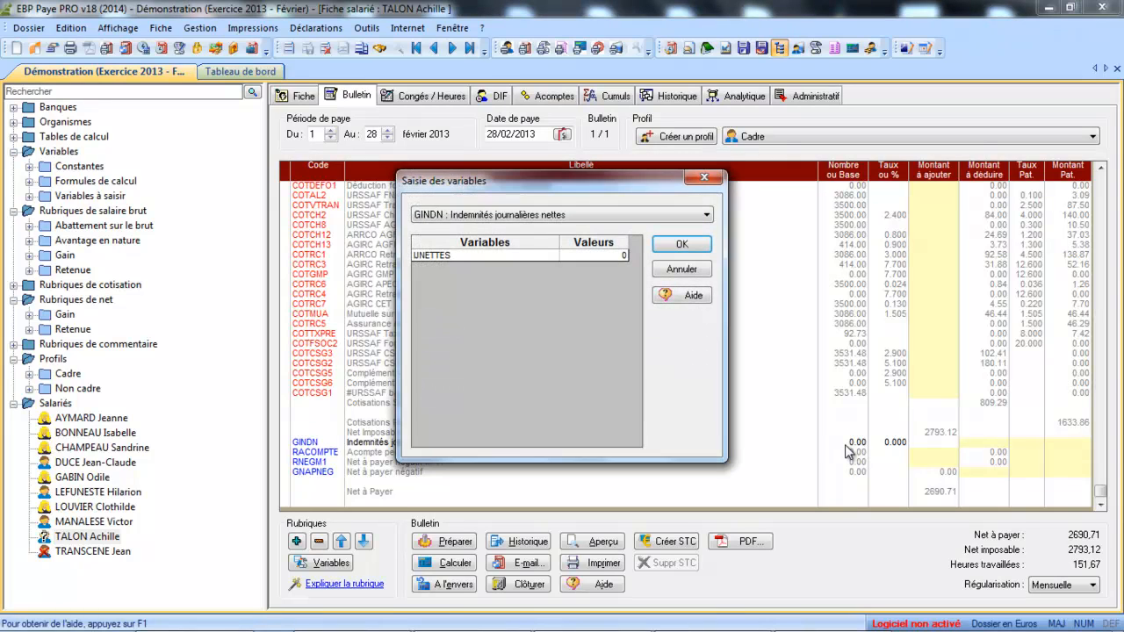
{"action": "left_click", "coordinate": [598, 257]}
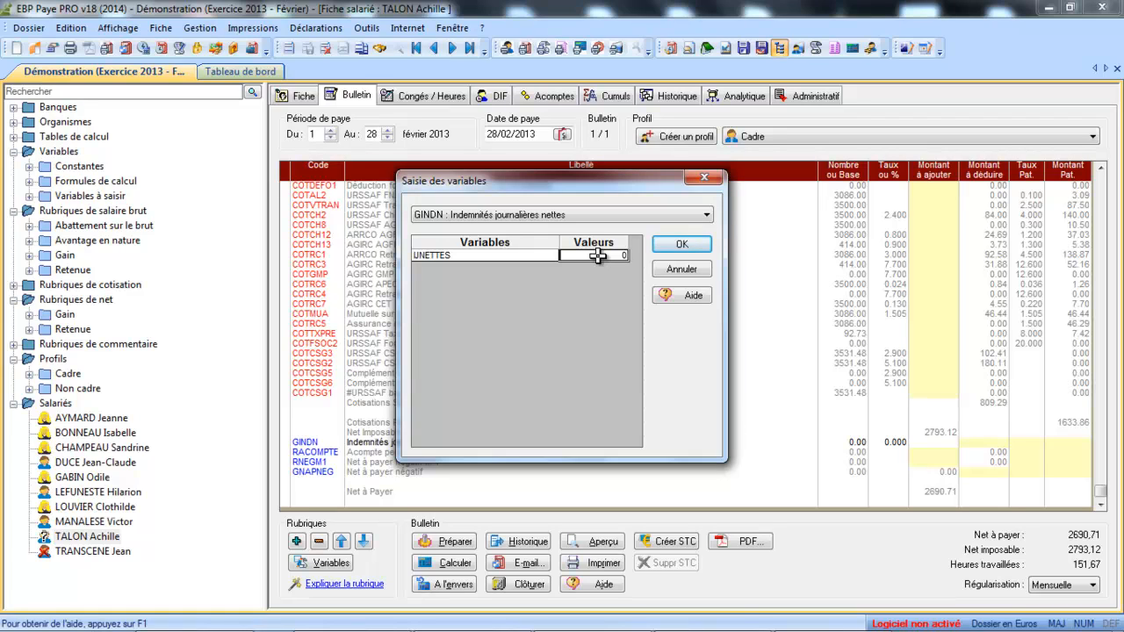
{"action": "type", "text": "200"}
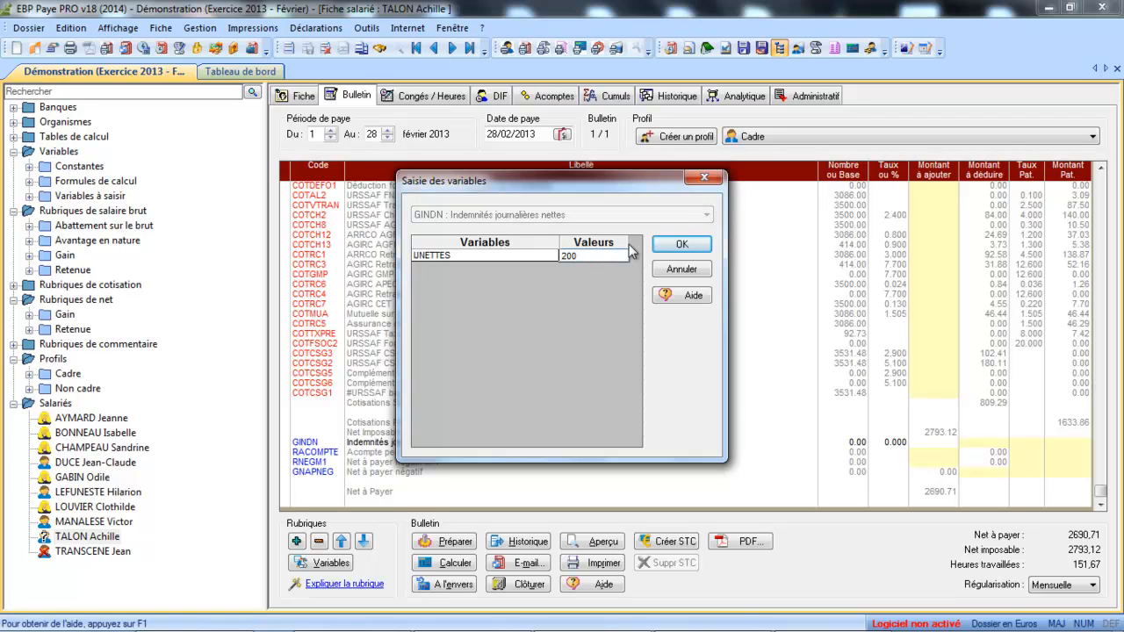
{"action": "left_click", "coordinate": [669, 248]}
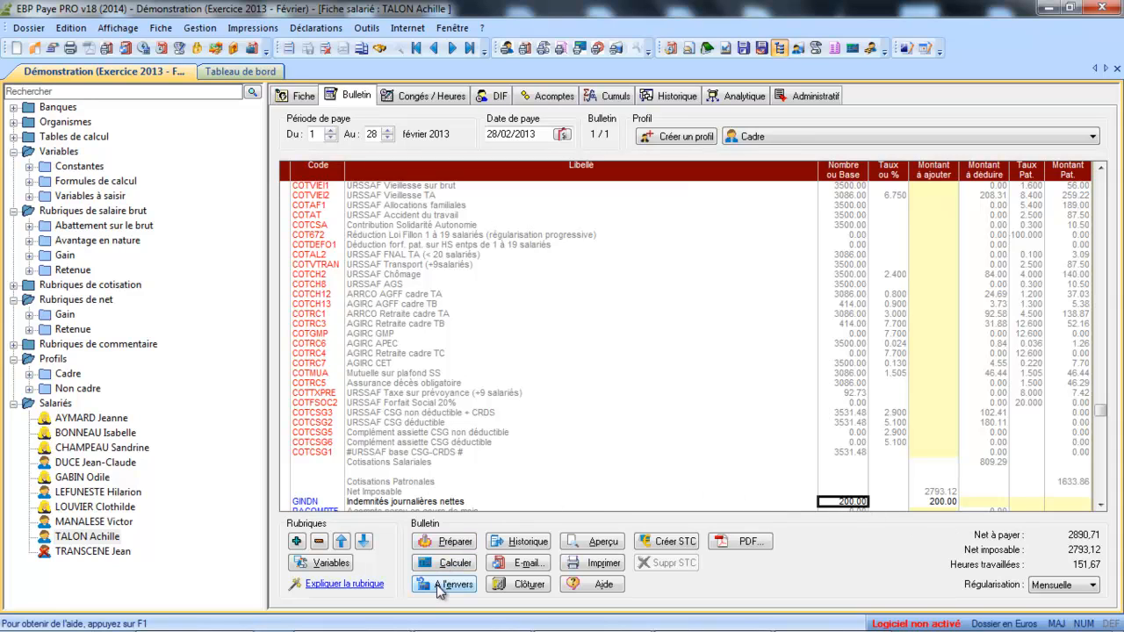
Run a reverse pay calculation (Paye à l'envers) for a desired net pay of 2690,71, using variable IJBRUTES of rubric RINDB
{"action": "left_click", "coordinate": [444, 585]}
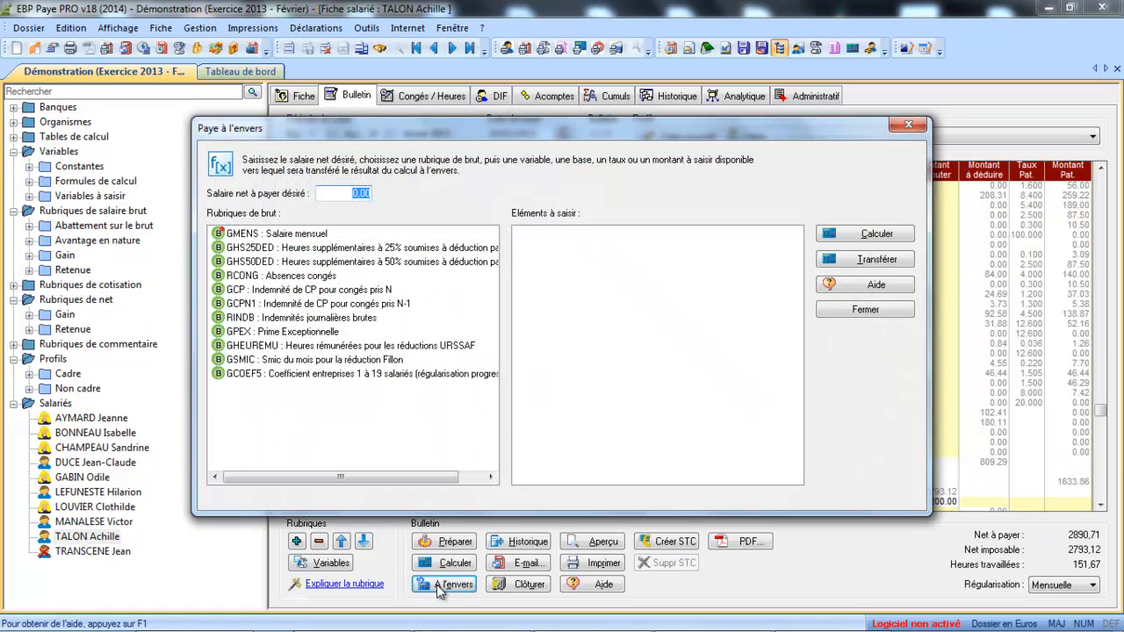
{"action": "type", "text": "2690,71"}
{"action": "left_click", "coordinate": [262, 320]}
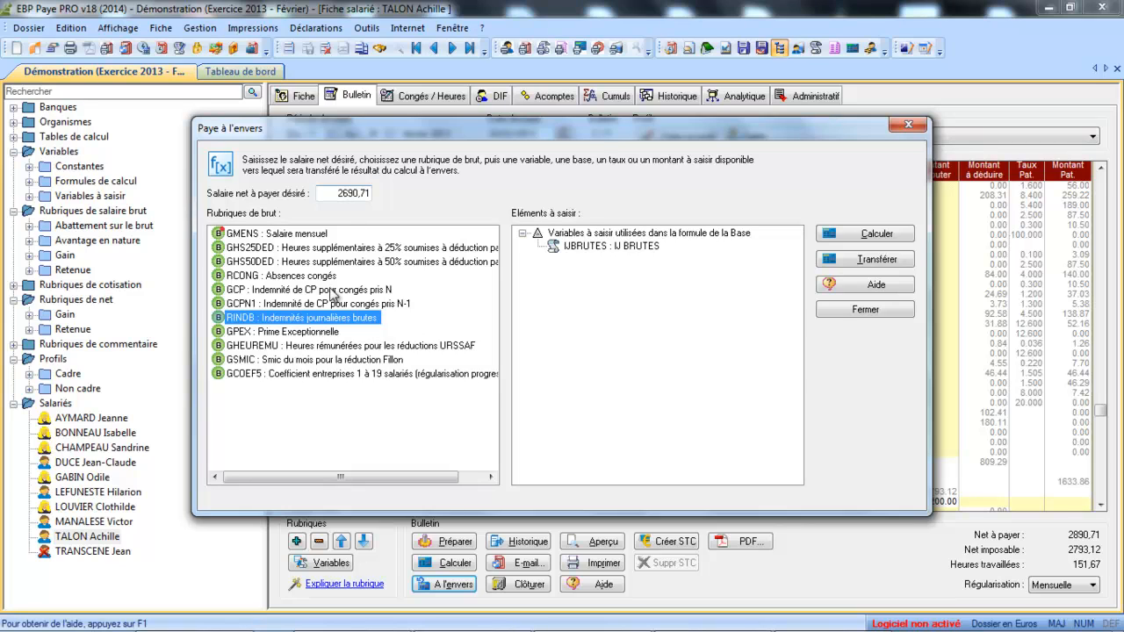
{"action": "left_click", "coordinate": [852, 237]}
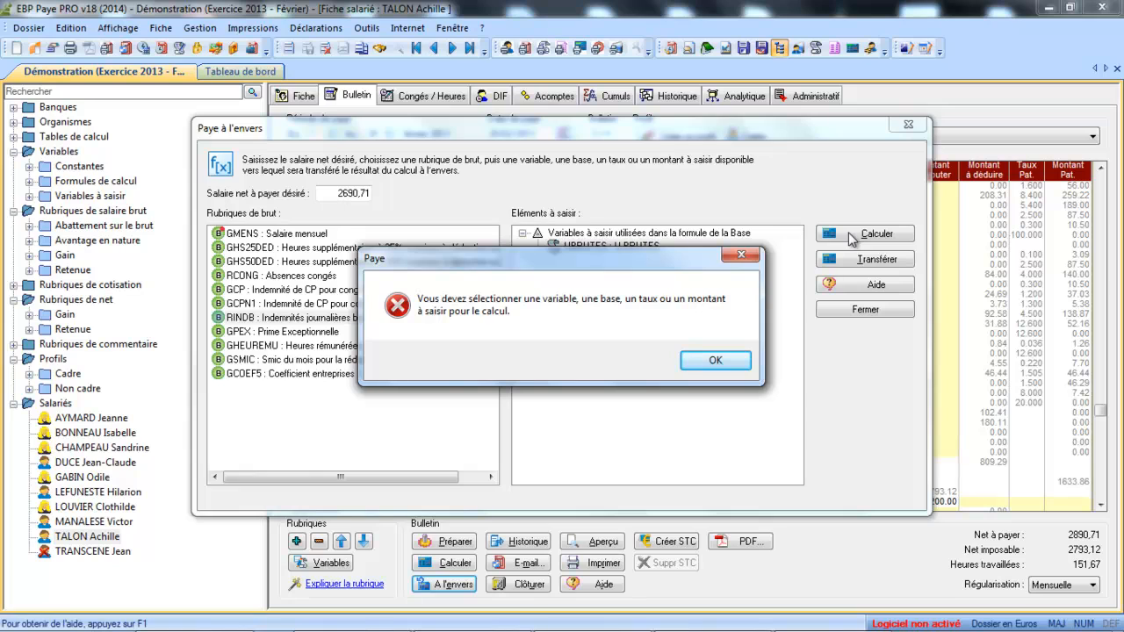
{"action": "left_click", "coordinate": [712, 360]}
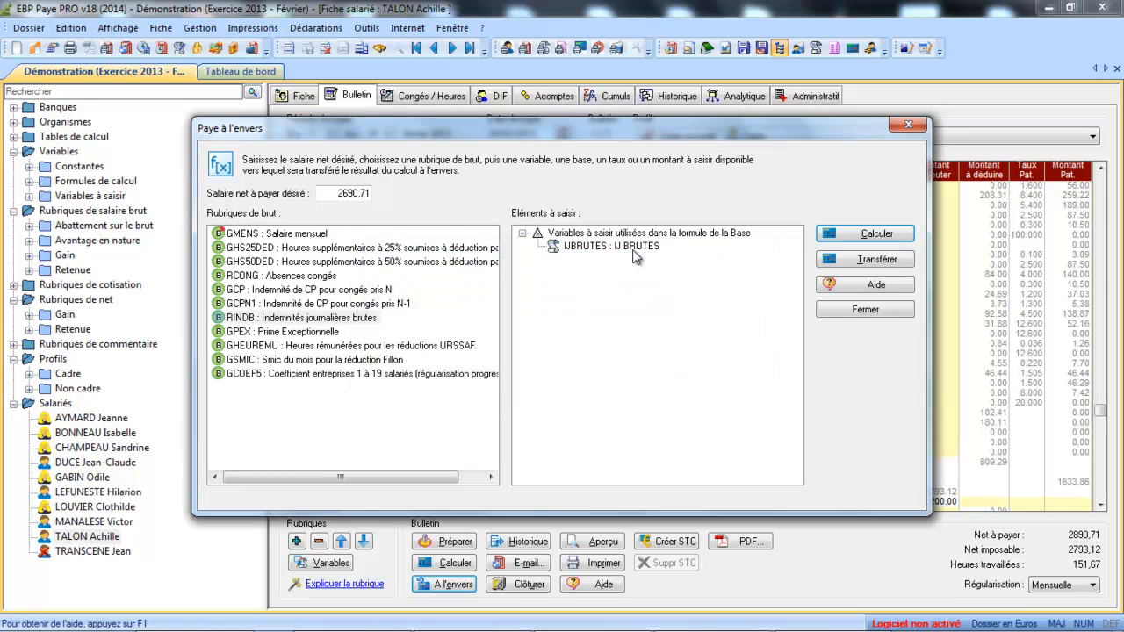
{"action": "left_click", "coordinate": [634, 251]}
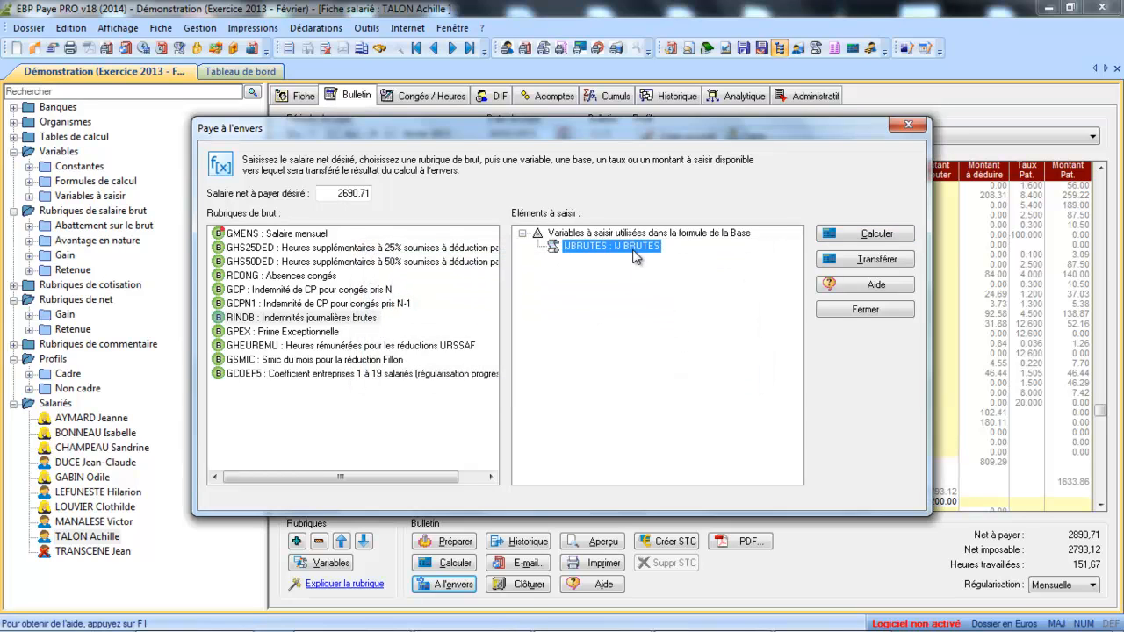
{"action": "left_click", "coordinate": [854, 235]}
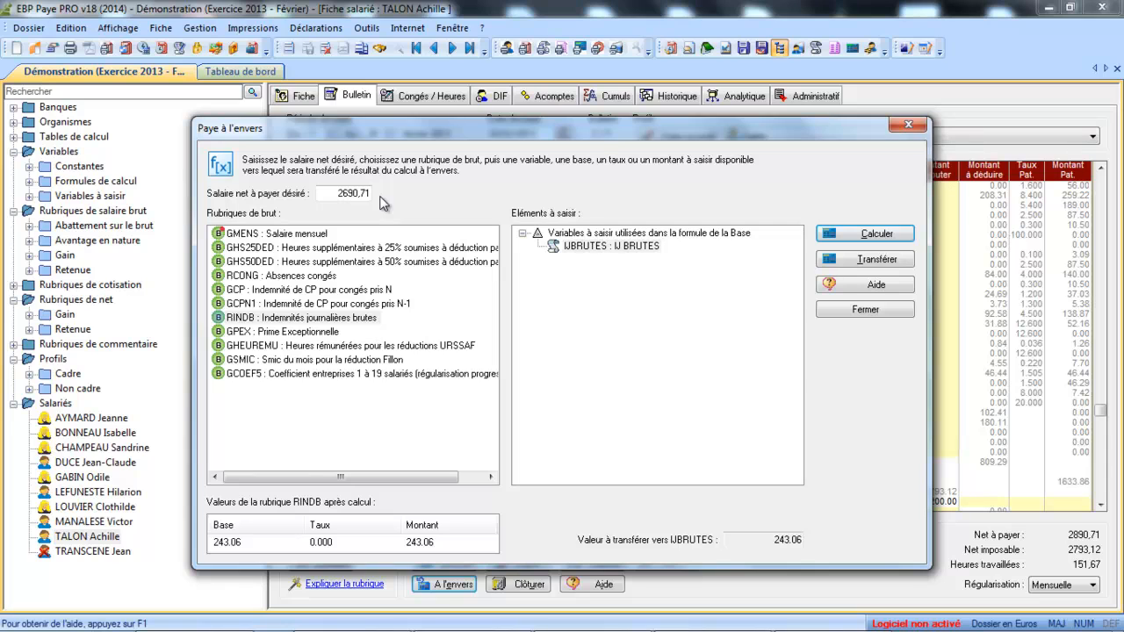
Transfer the calculated value to IJBRUTES and check the RINDB and net pay lines of the payslip
{"action": "left_click", "coordinate": [848, 259]}
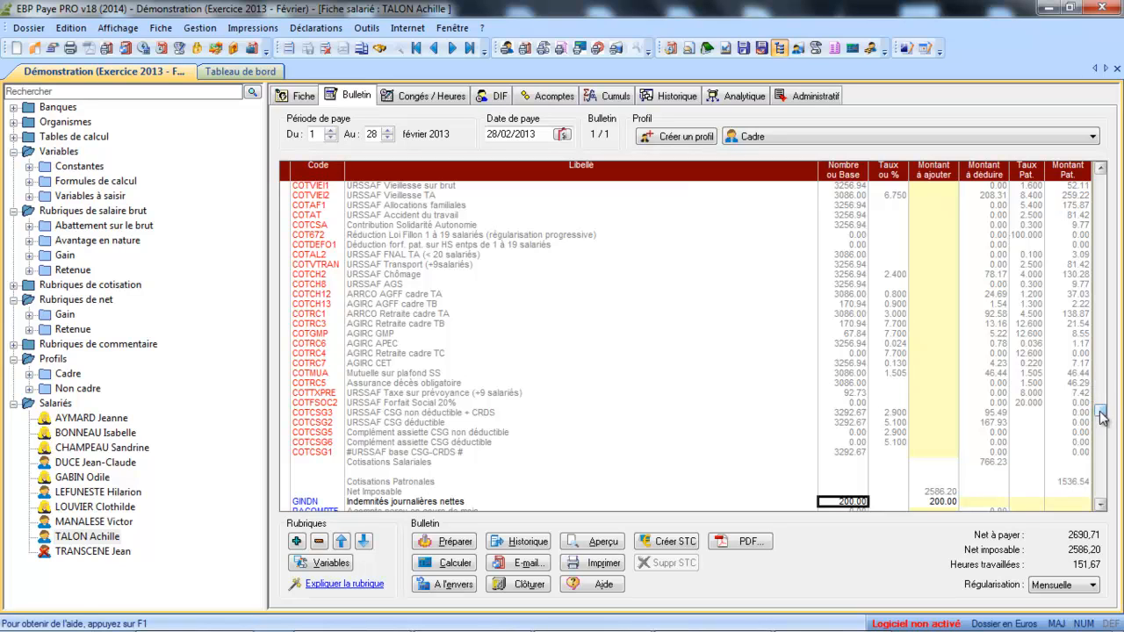
{"action": "left_click_drag", "start_coordinate": [1103, 418], "coordinate": [1101, 178]}
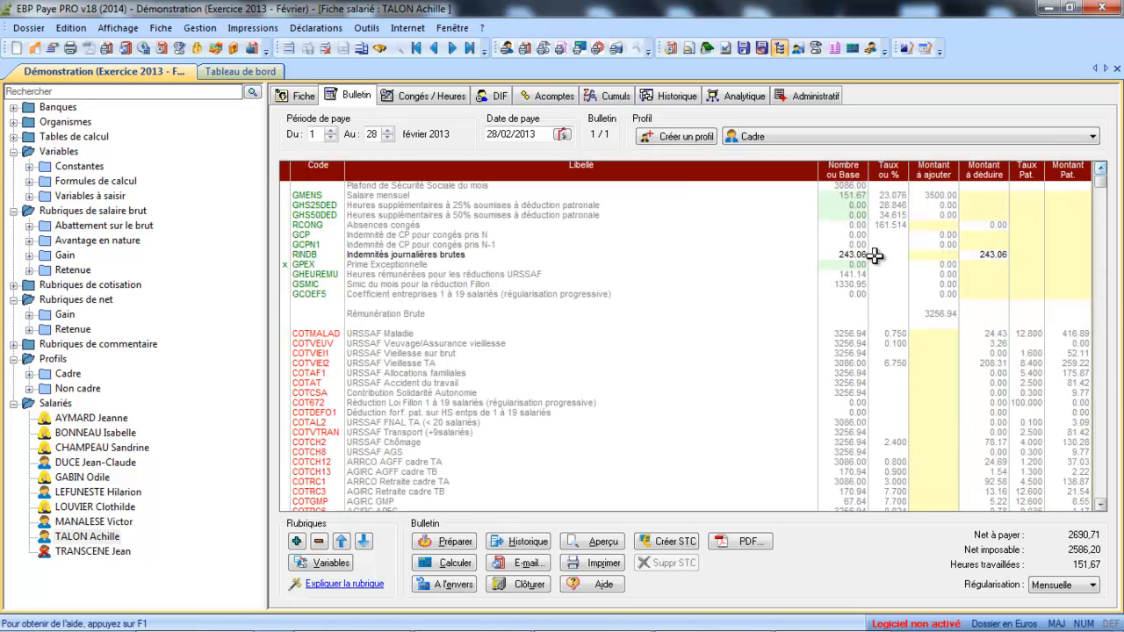
{"action": "left_click", "coordinate": [1100, 507]}
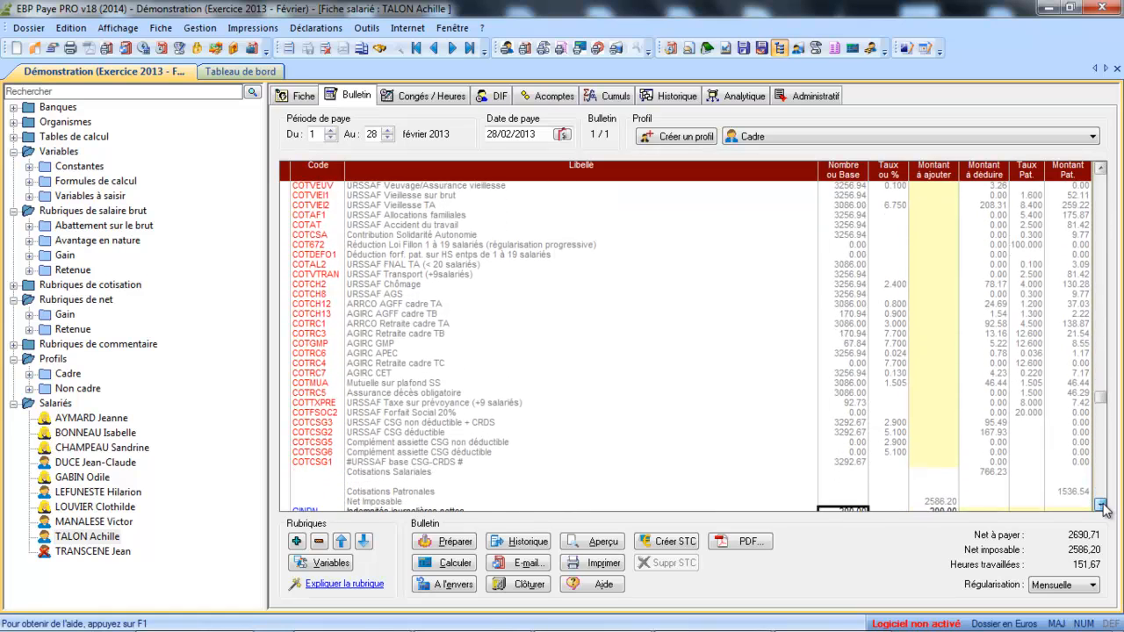